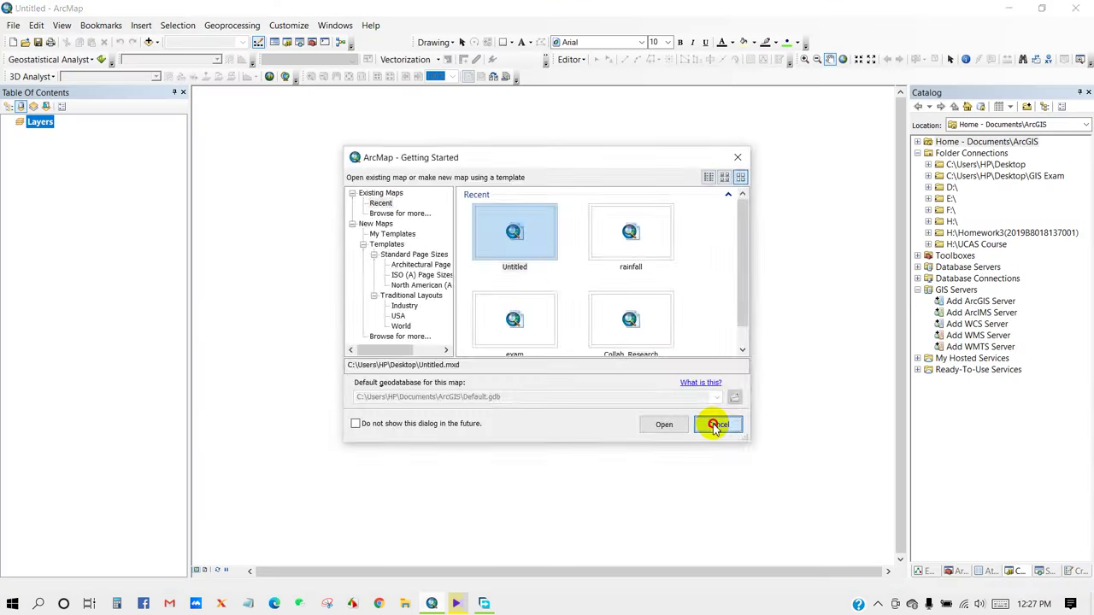
Dismiss the ArcMap Getting Started dialog to begin with a blank untitled map
click(715, 422)
Enable the 3D Analyst extension and display the 3D Analyst toolbar
click(291, 26)
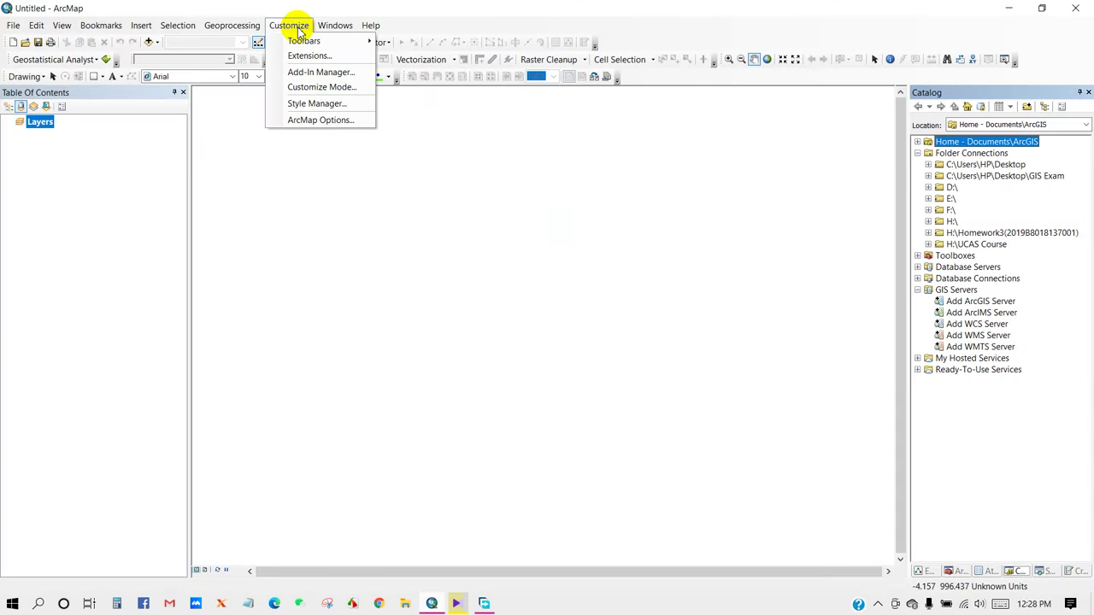
click(306, 55)
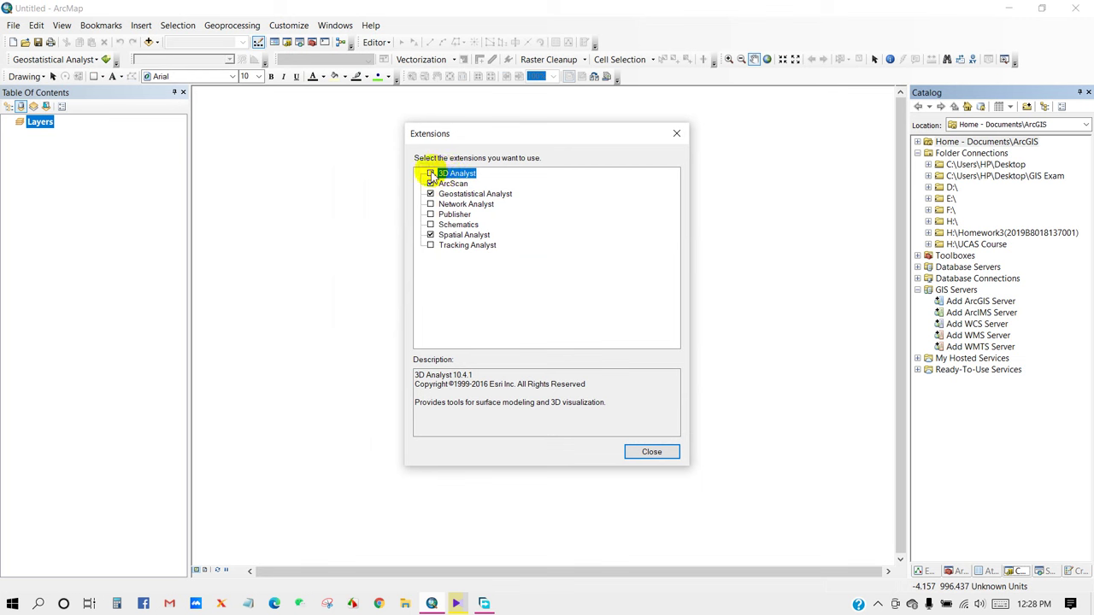
click(635, 451)
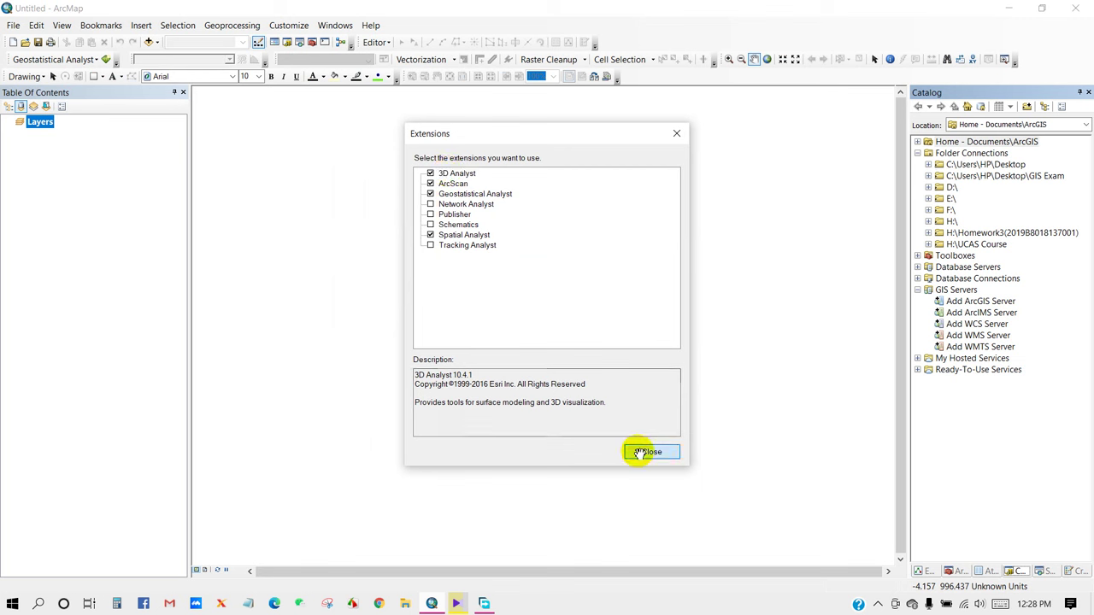
right_click(645, 29)
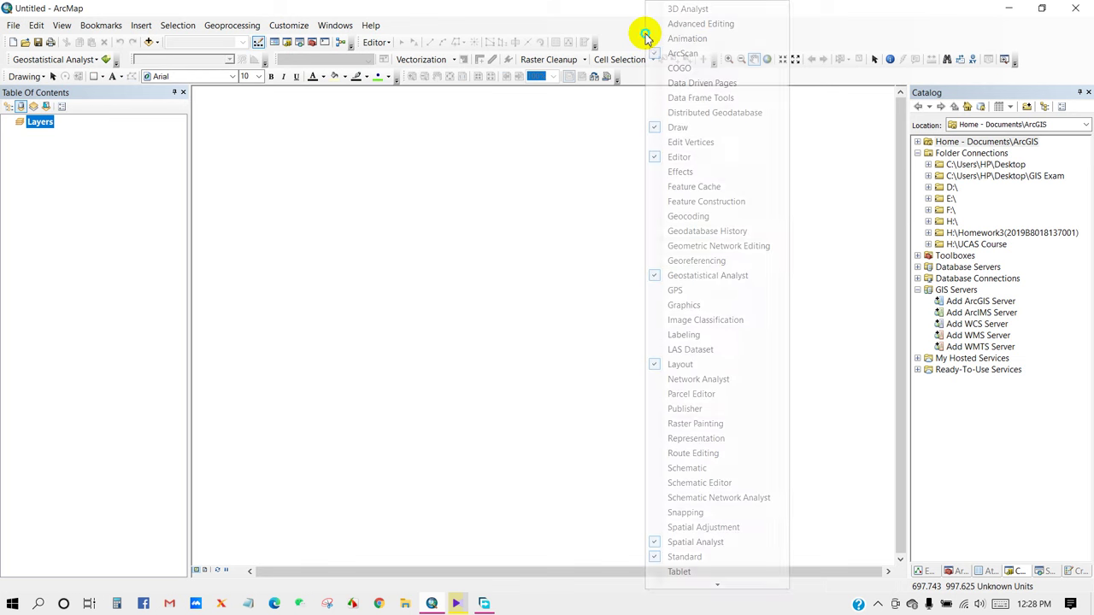
click(688, 10)
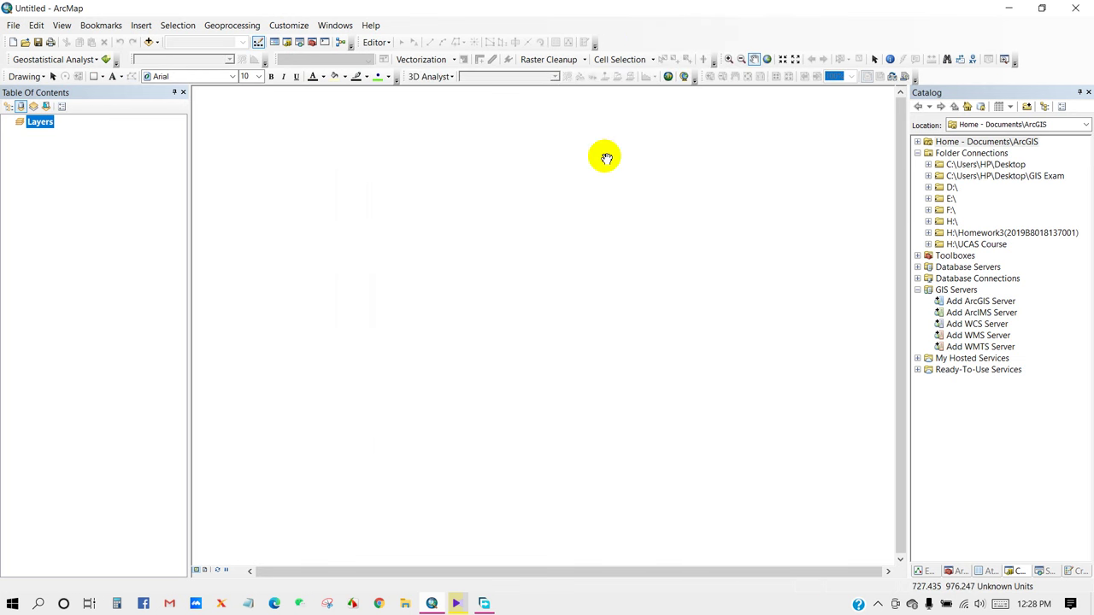
Add n22_e092_1arc_v3.tif from D:\Flood Simulation to the map as a DEM layer
click(966, 154)
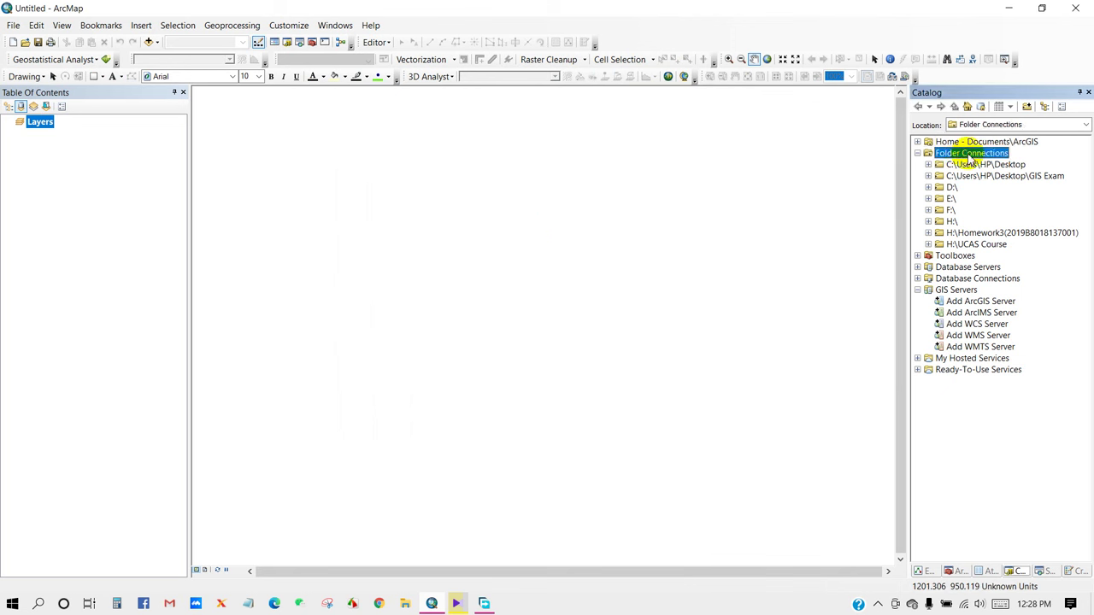
click(946, 187)
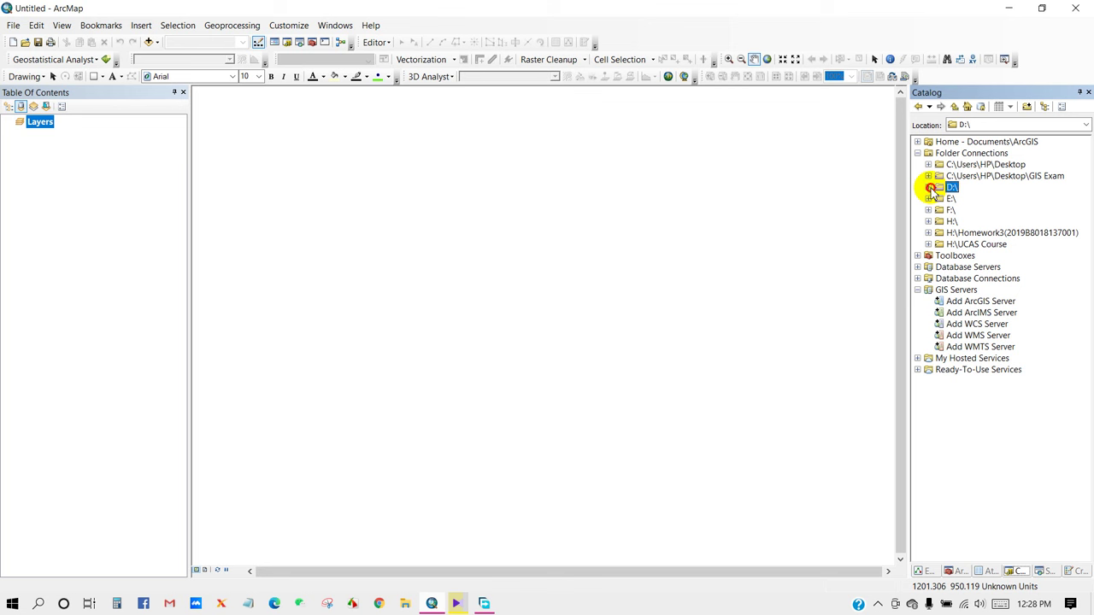
click(928, 188)
click(981, 198)
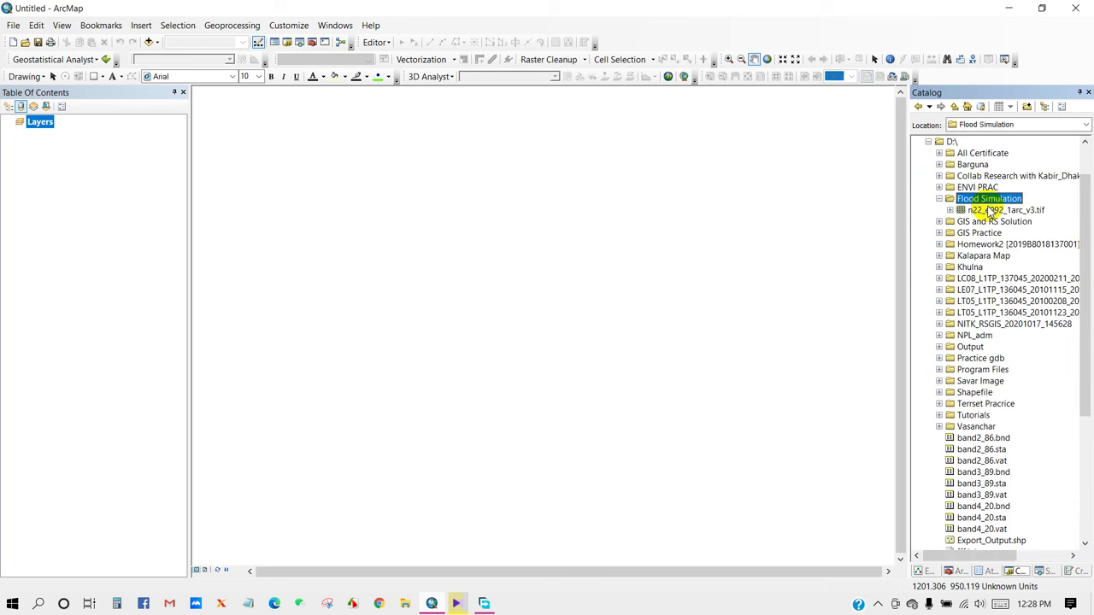
click(991, 210)
mouse_move(976, 211)
mouse_down()
mouse_move(294, 225)
mouse_move(140, 214)
mouse_up()
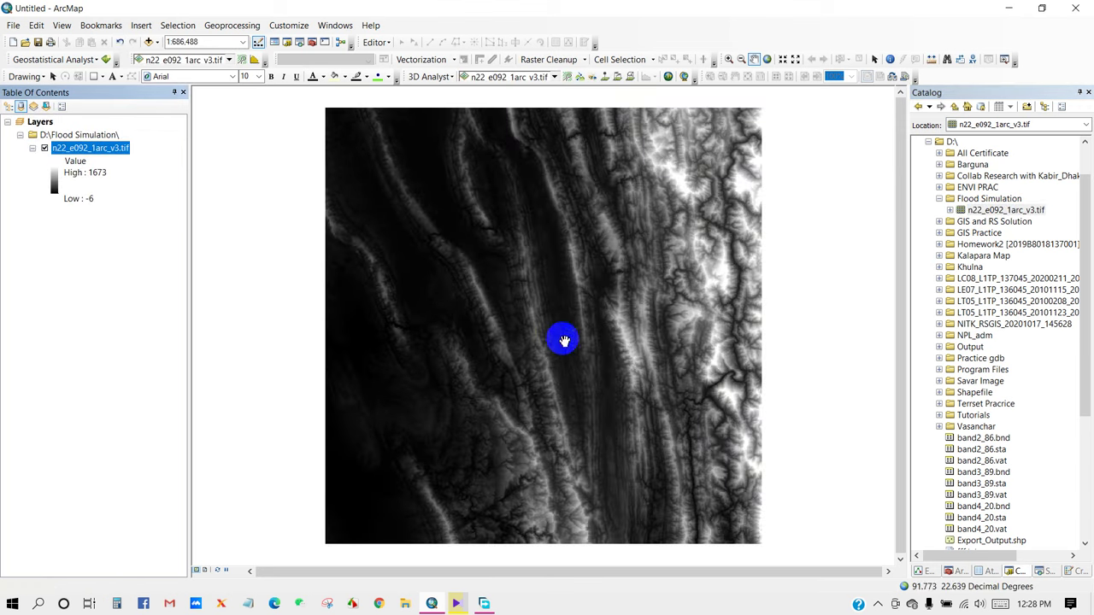
drag(593, 334, 586, 345)
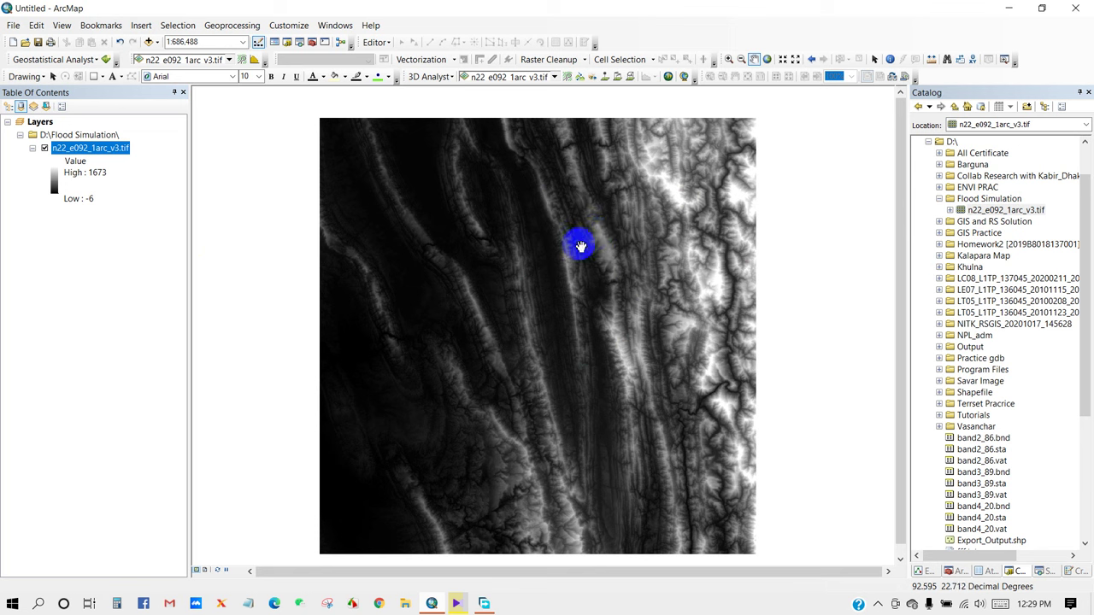
Start a new Polygon shapefile named Water Level in the Flood Simulation folder
click(977, 202)
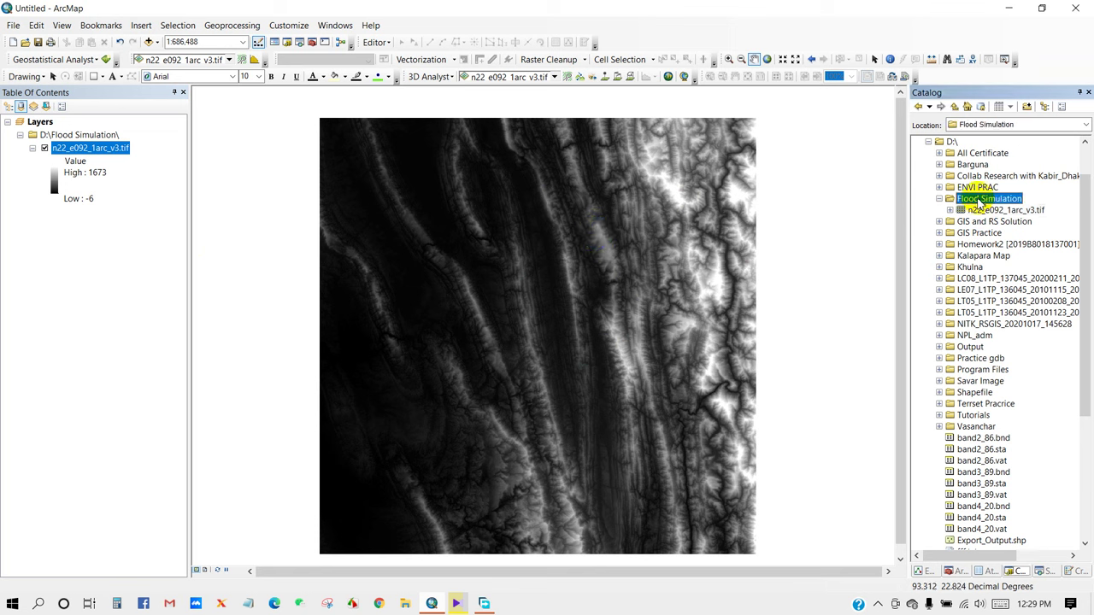
right_click(979, 201)
mouse_move(1008, 286)
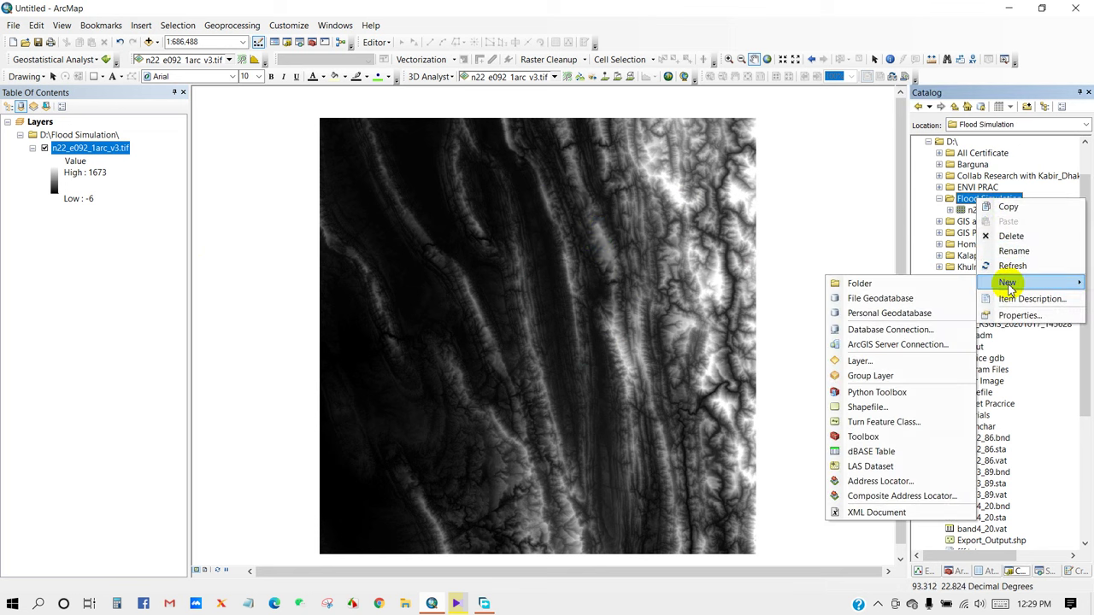
click(865, 406)
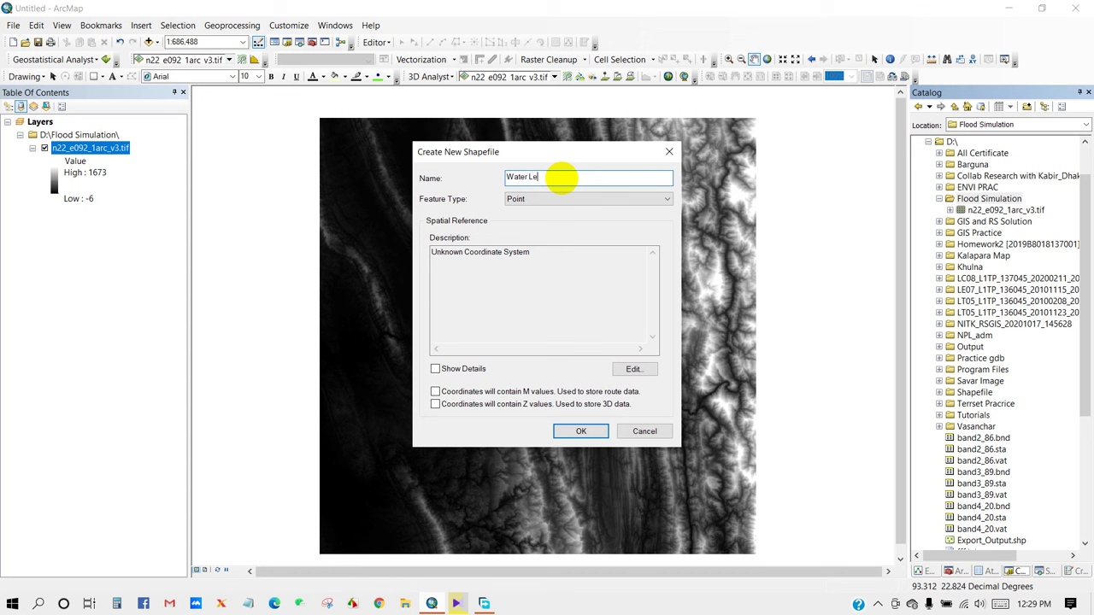
click(525, 199)
click(520, 230)
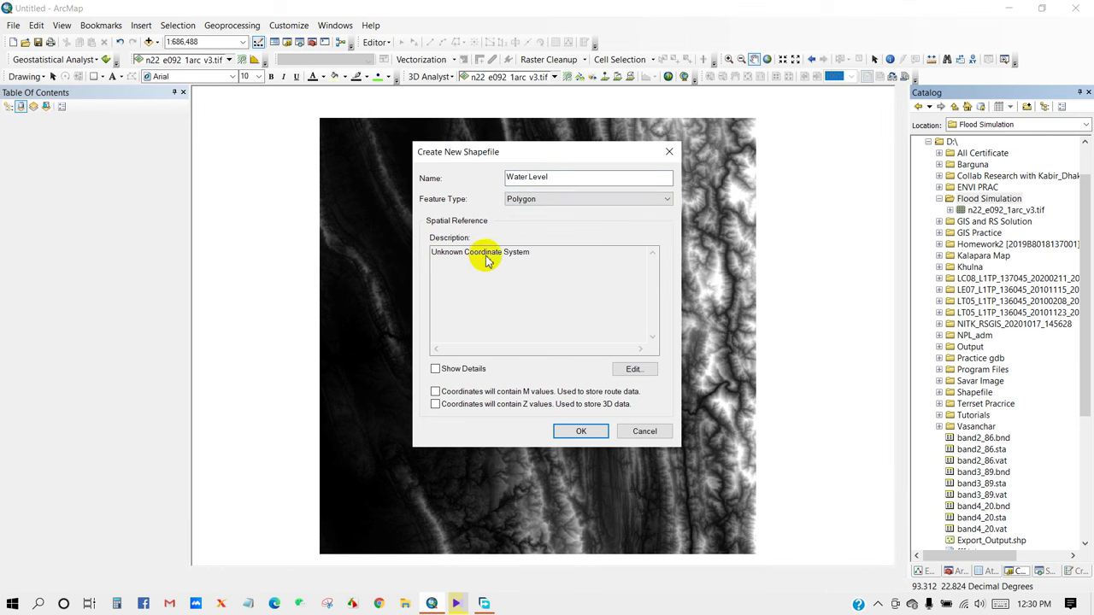
Give the shapefile the GCS_WGS_1984 coordinate system and create Water Level.shp
click(75, 149)
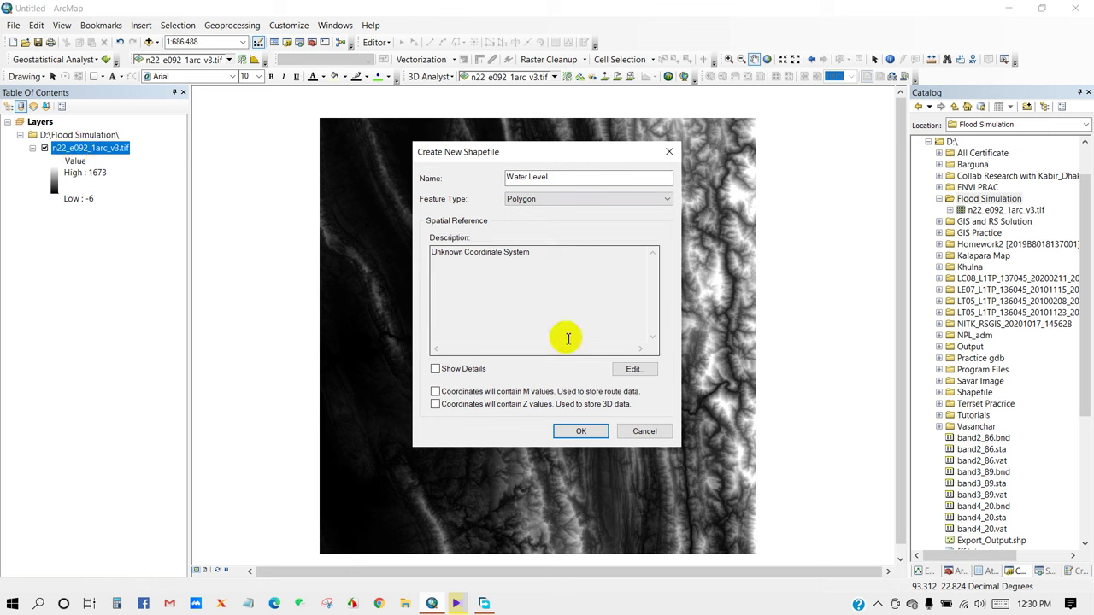
click(633, 369)
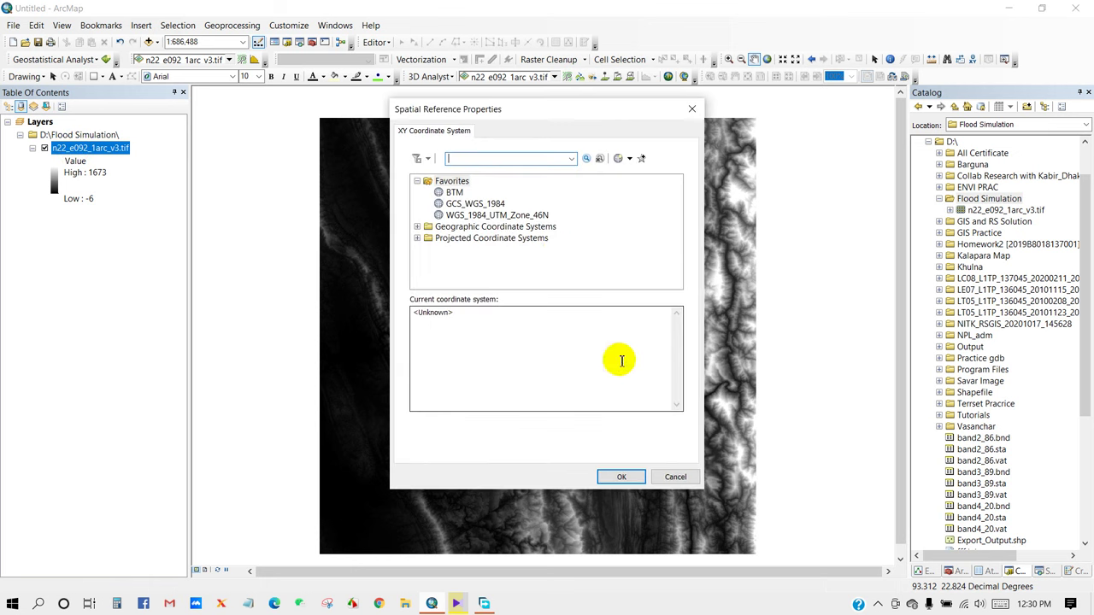
click(475, 205)
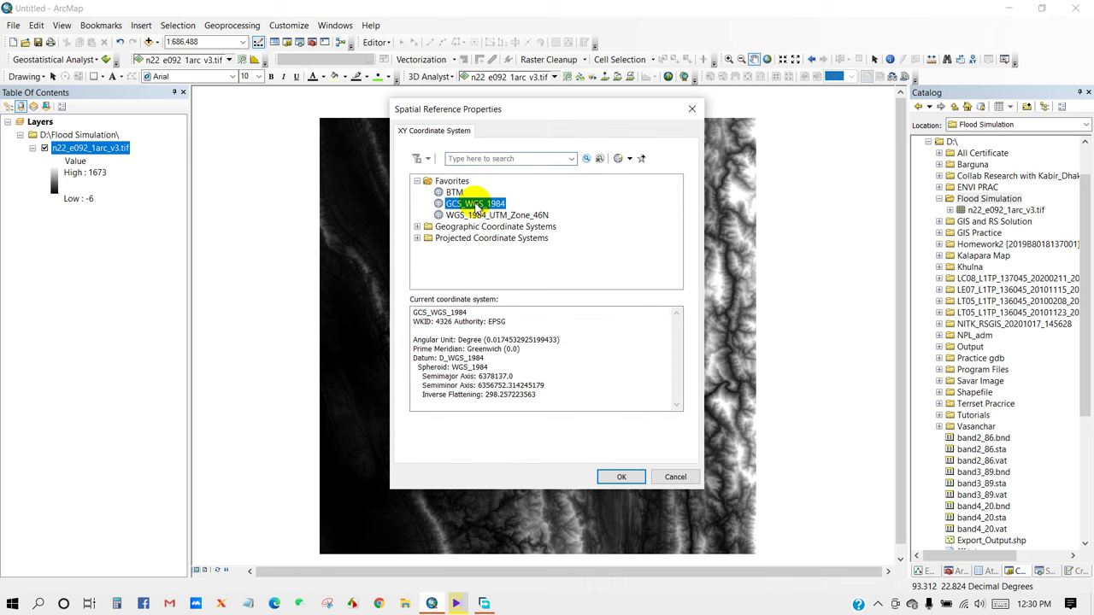
click(617, 475)
click(582, 431)
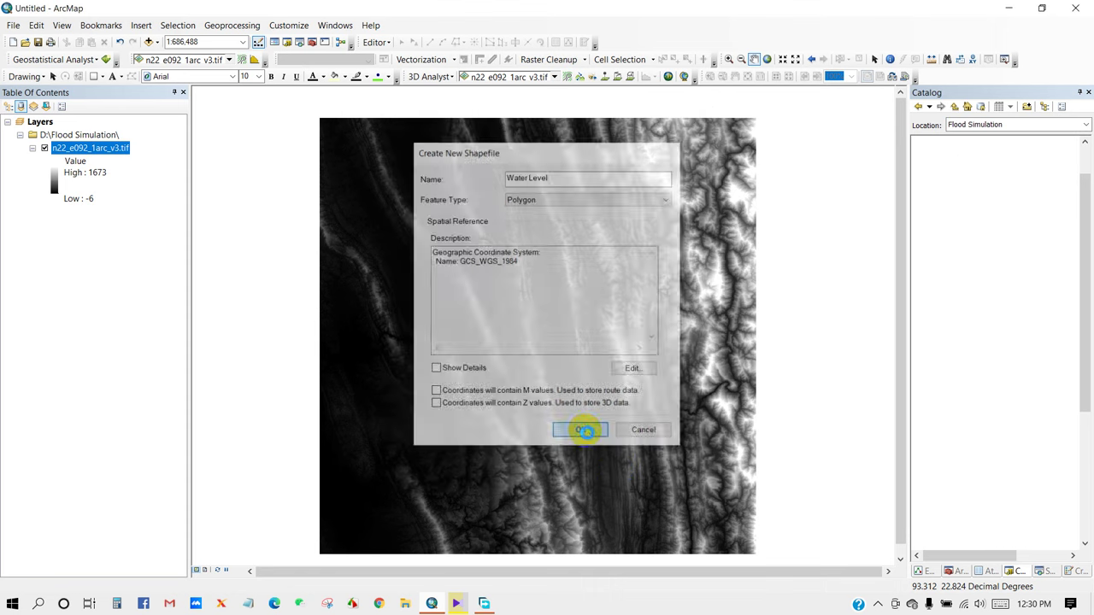
click(1079, 570)
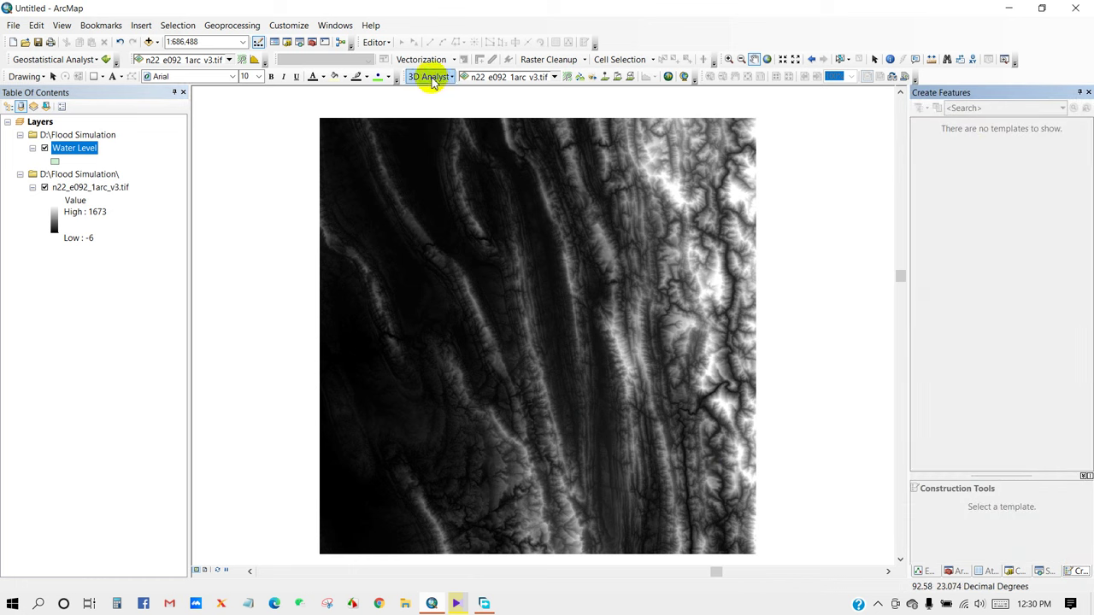
Start an edit session and pick the Water Level template with the Rectangle tool
click(376, 41)
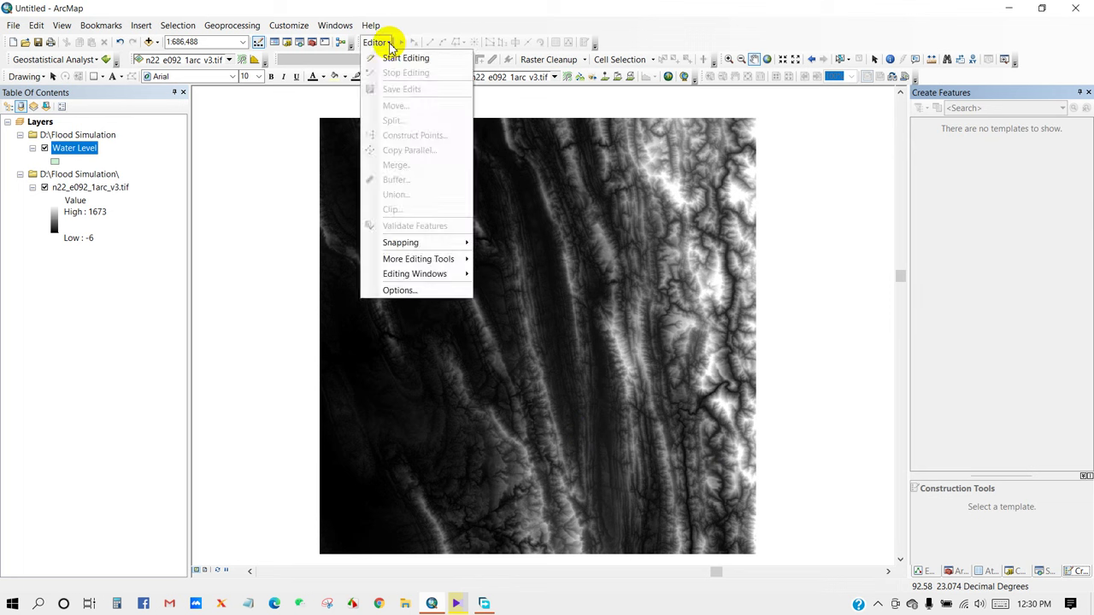
click(391, 55)
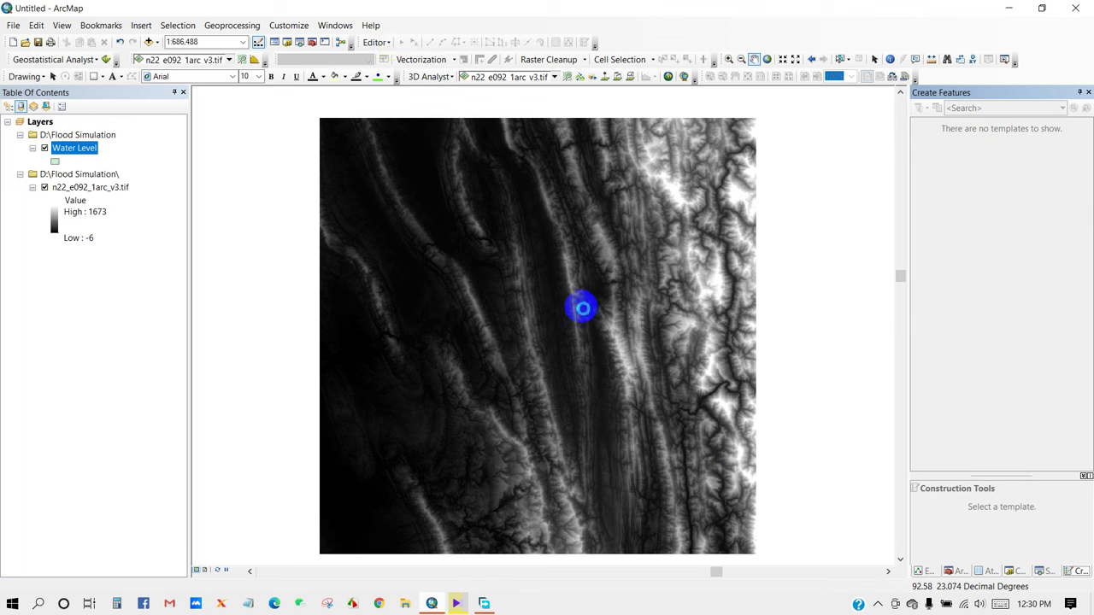
click(919, 141)
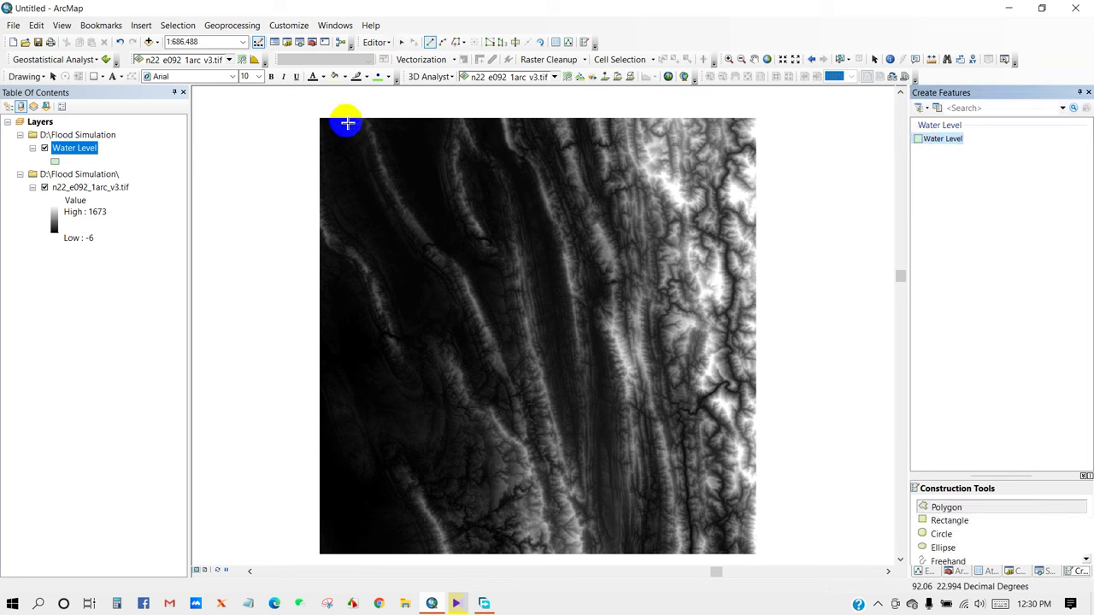
click(940, 520)
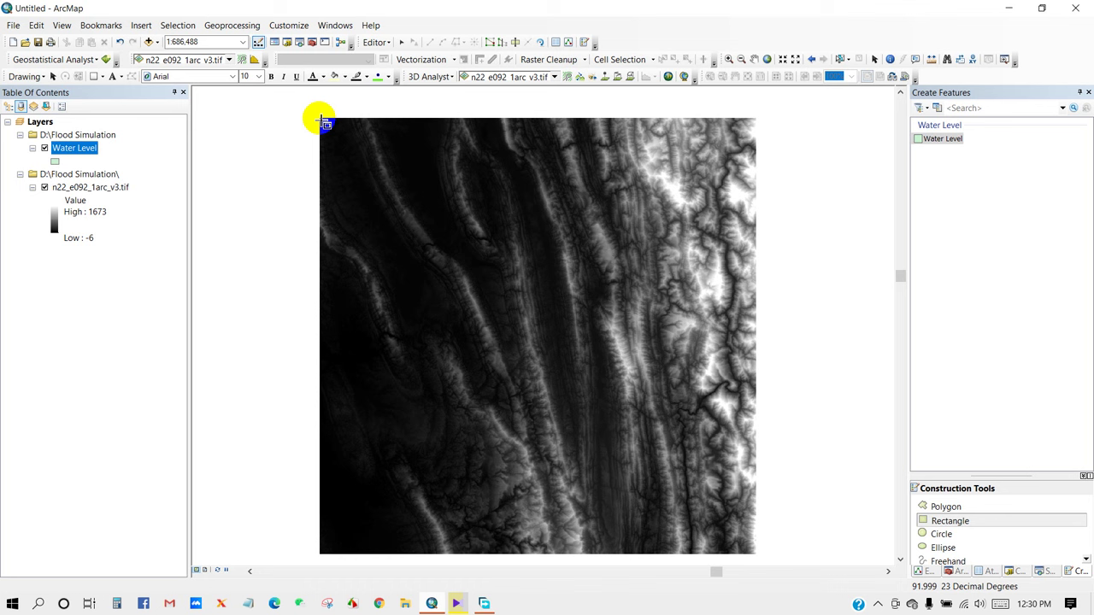
Draw a rectangle covering the DEM raster's full extent, corner to corner
click(322, 121)
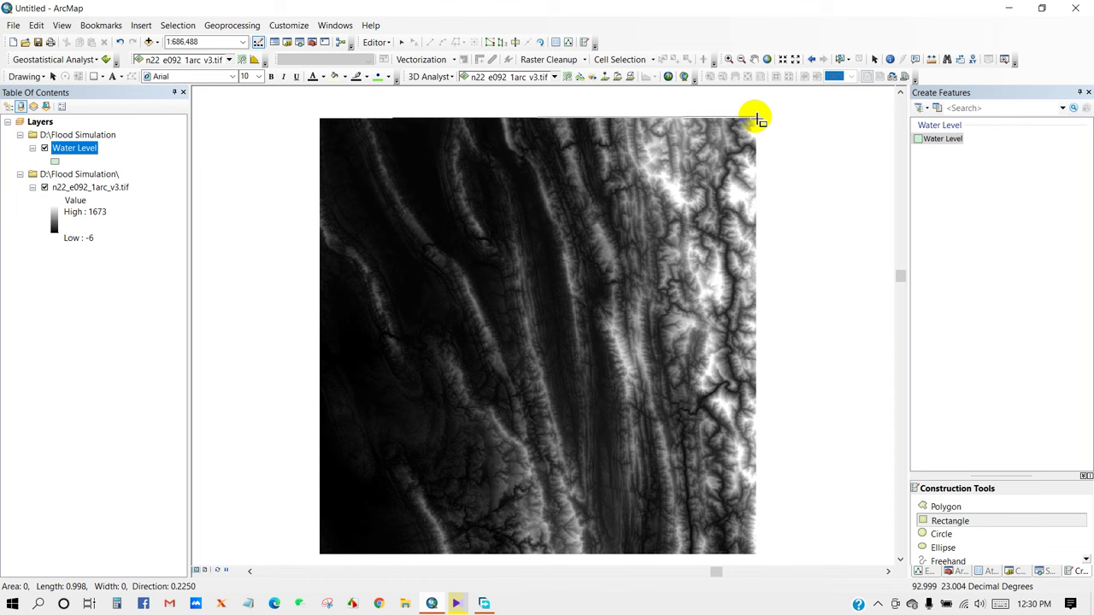
click(756, 120)
scroll(735, 256, up, 1)
click(716, 329)
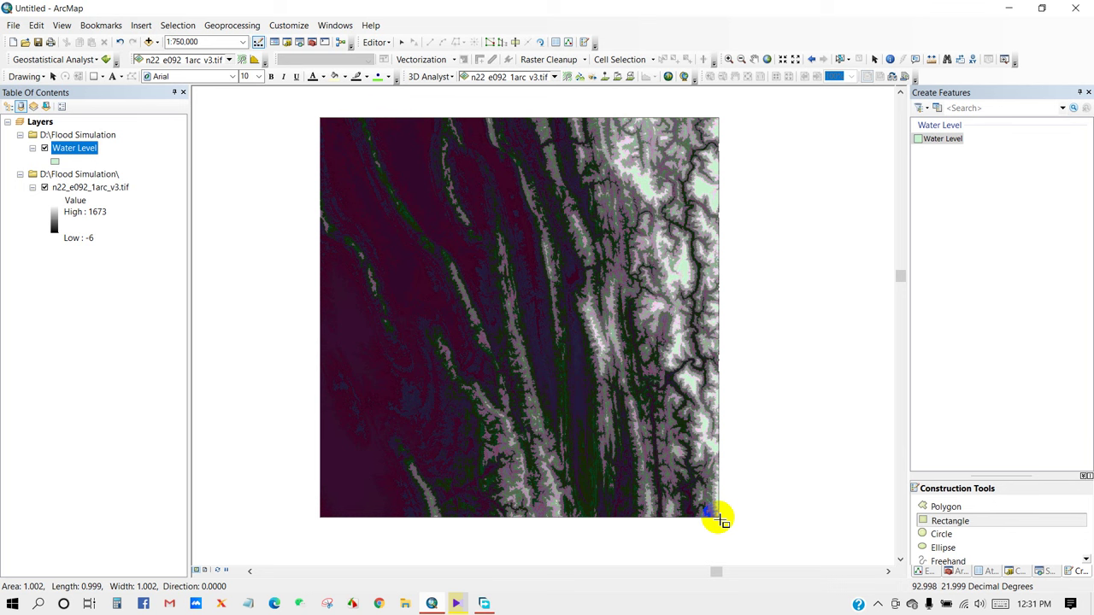
click(719, 517)
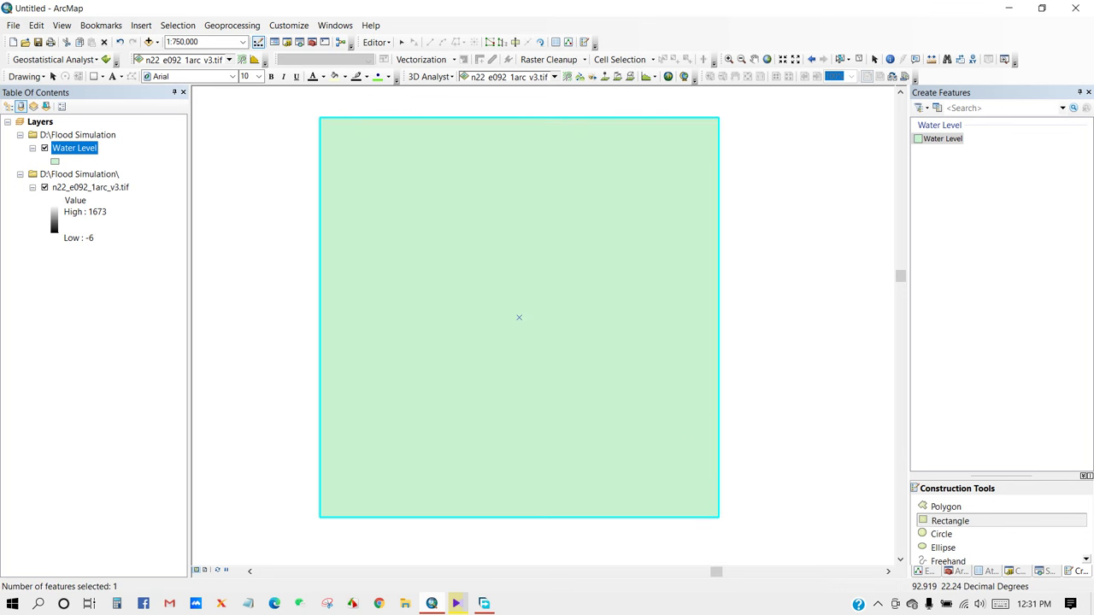
click(873, 59)
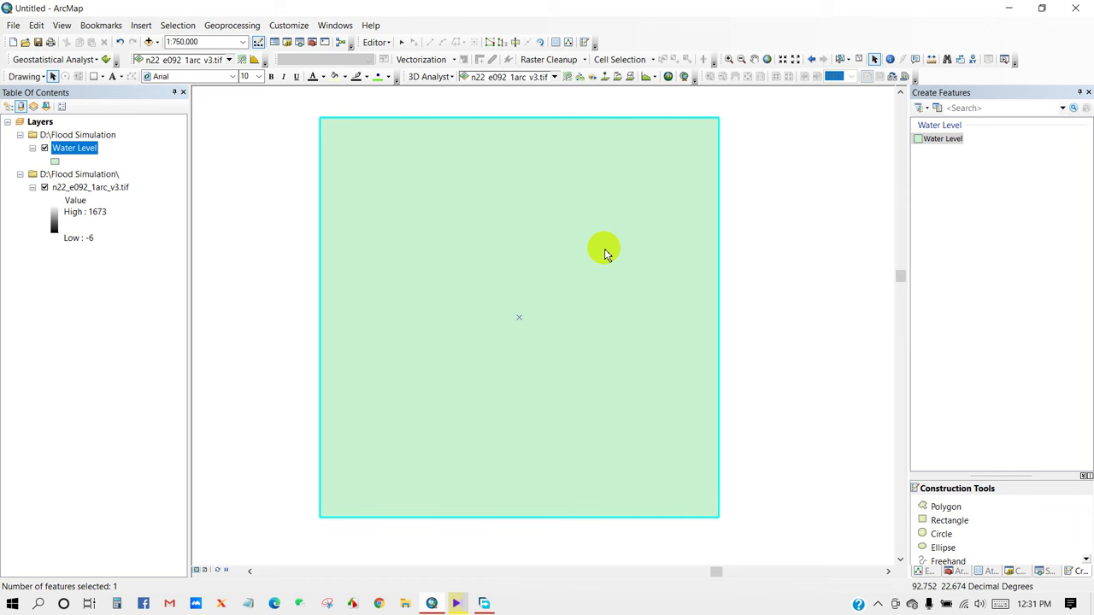
Open the Water Level attribute table, reposition it over the map, and select all records
right_click(73, 151)
click(110, 184)
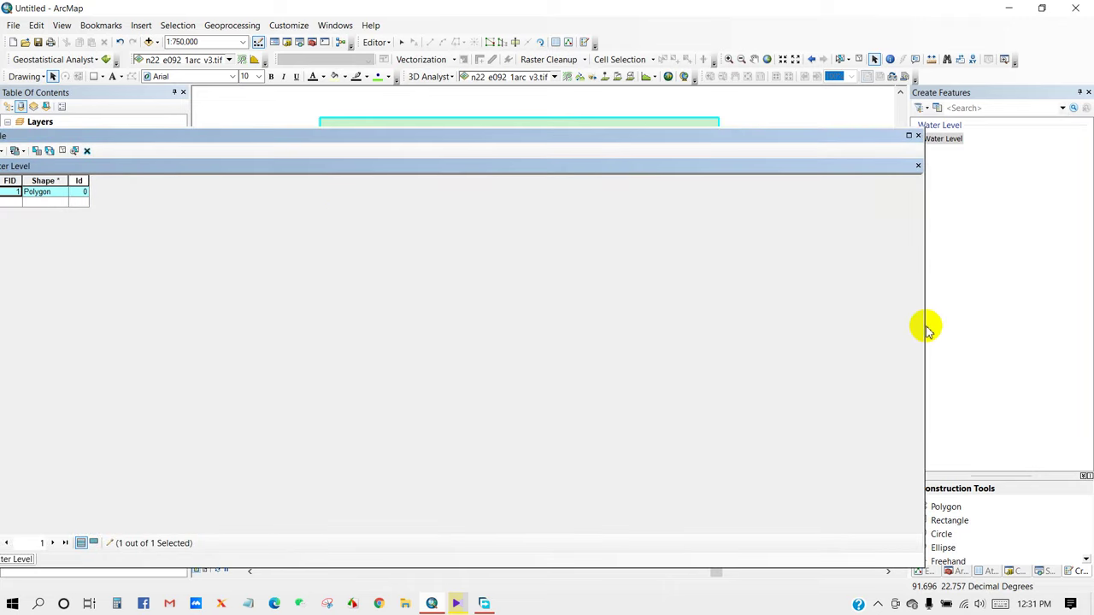
drag(924, 323, 379, 315)
drag(247, 136, 657, 135)
click(417, 148)
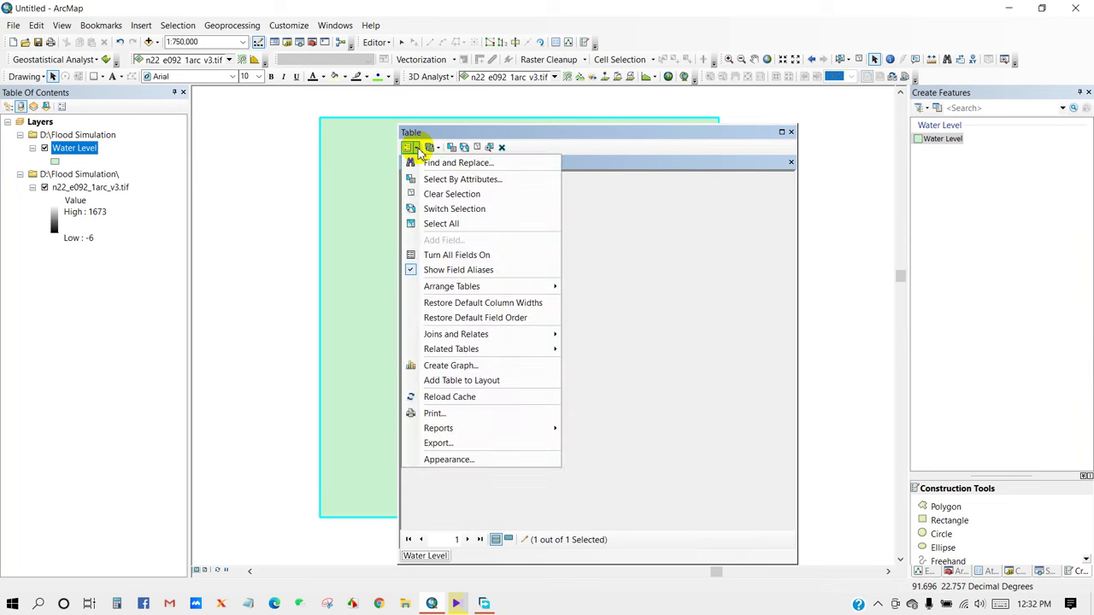
click(441, 225)
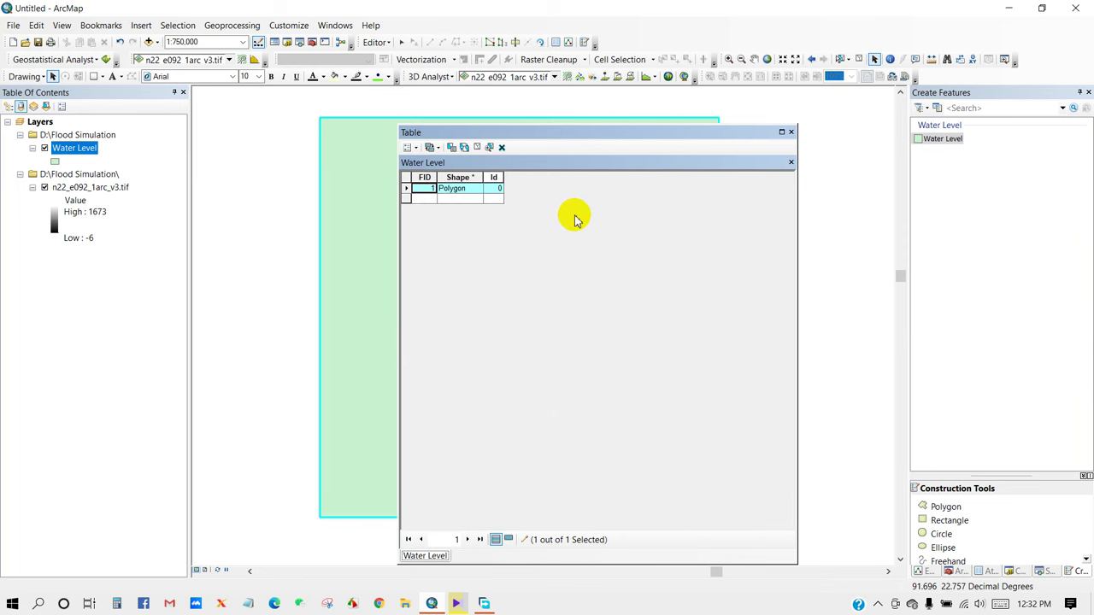
Stop editing, save the polygon edits, and begin adding a new field
click(376, 42)
click(405, 73)
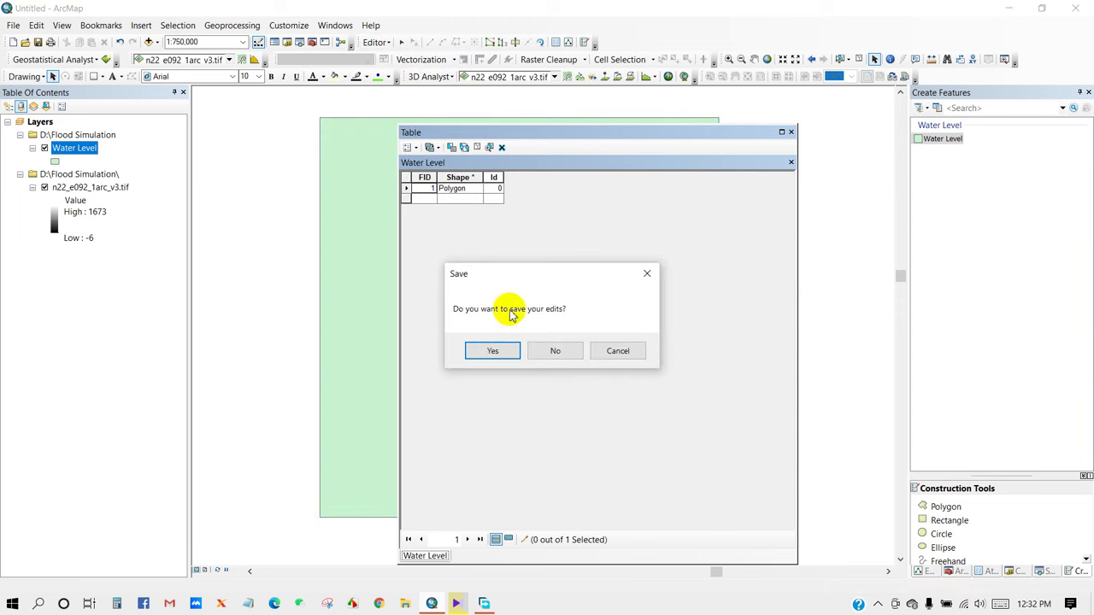
click(490, 350)
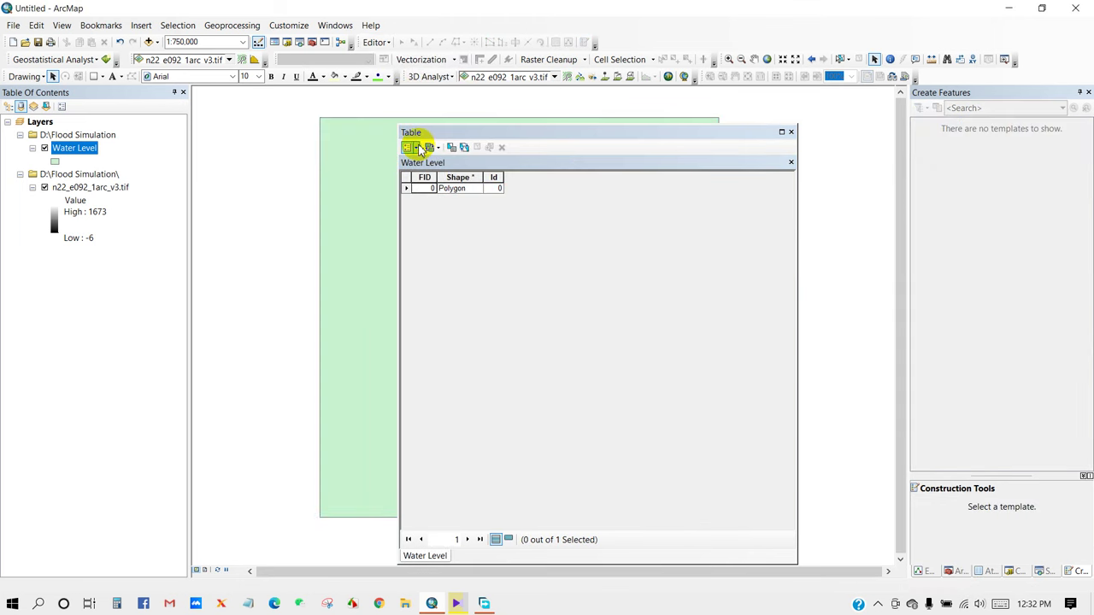
click(419, 149)
click(450, 239)
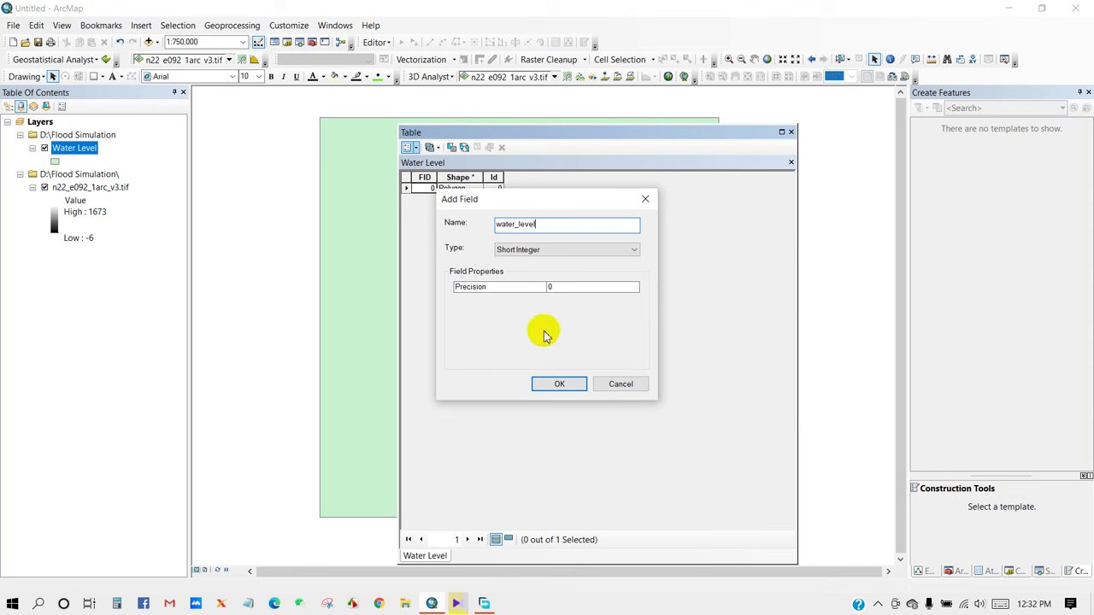
Add Short Integer field water_level (shortened to water_leve), set it to -6, and close the table
click(552, 389)
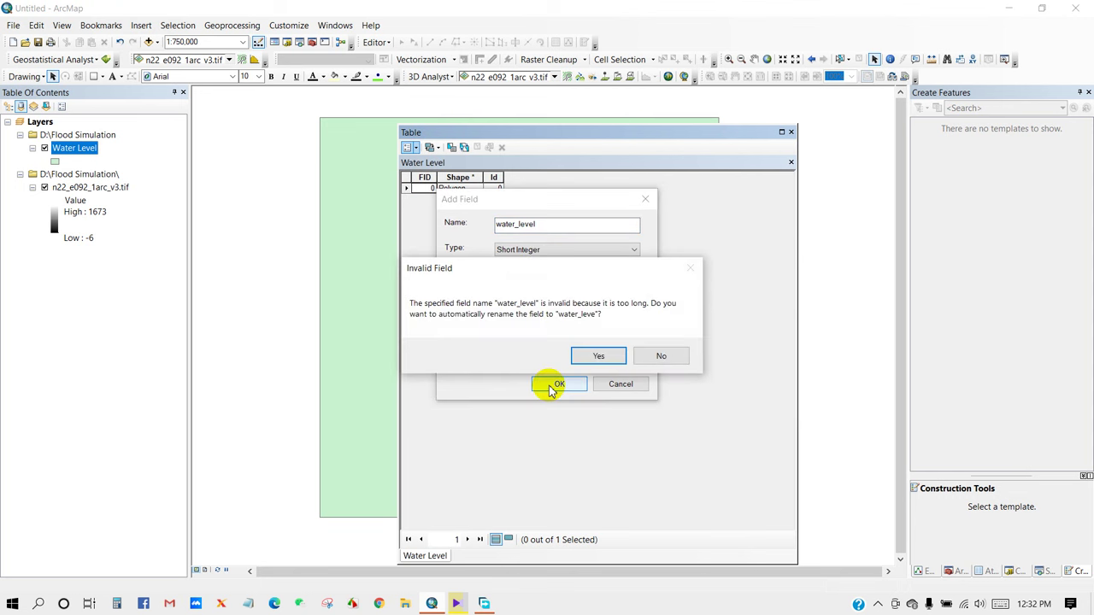
click(591, 356)
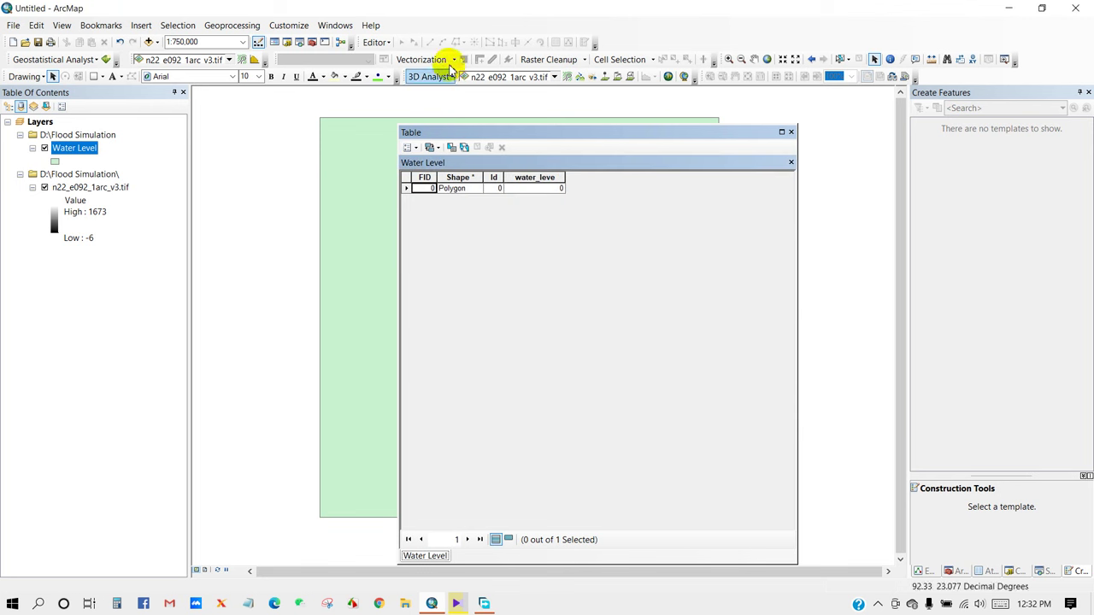
click(385, 45)
click(391, 54)
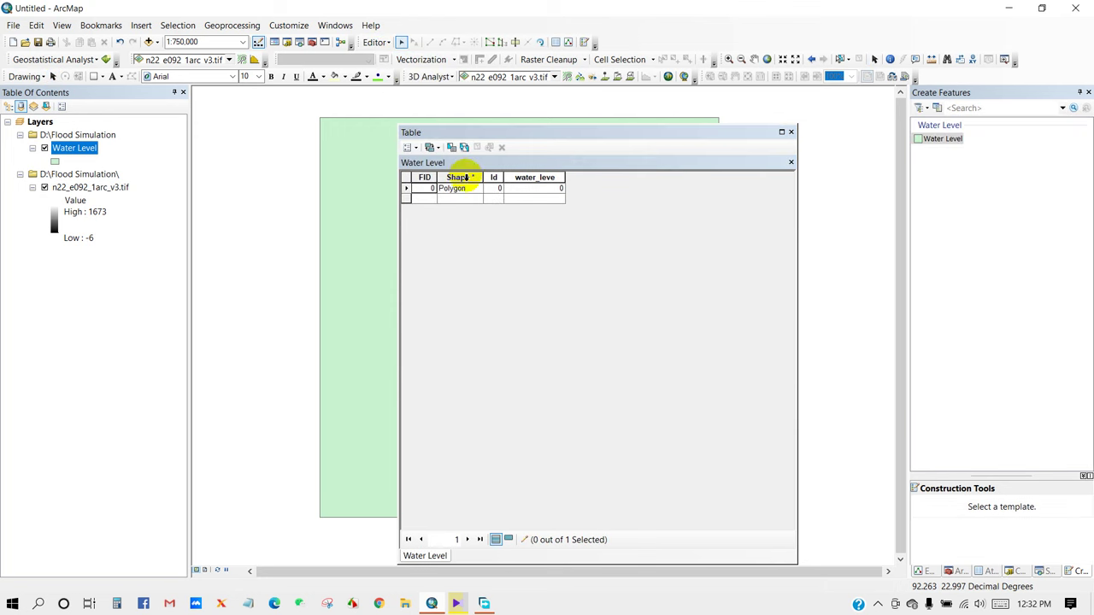
click(540, 191)
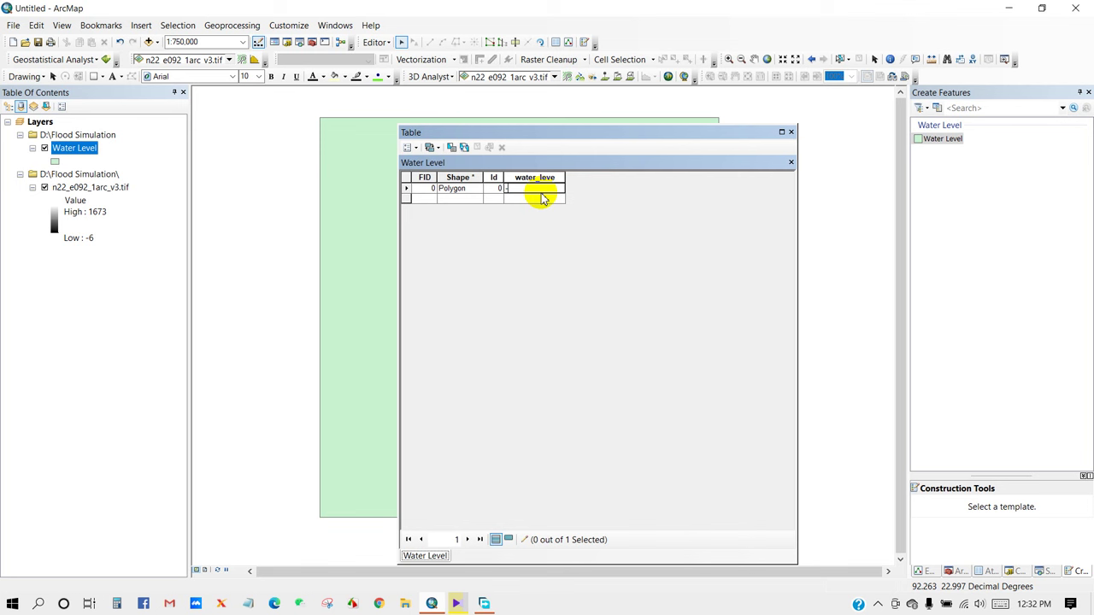
click(542, 229)
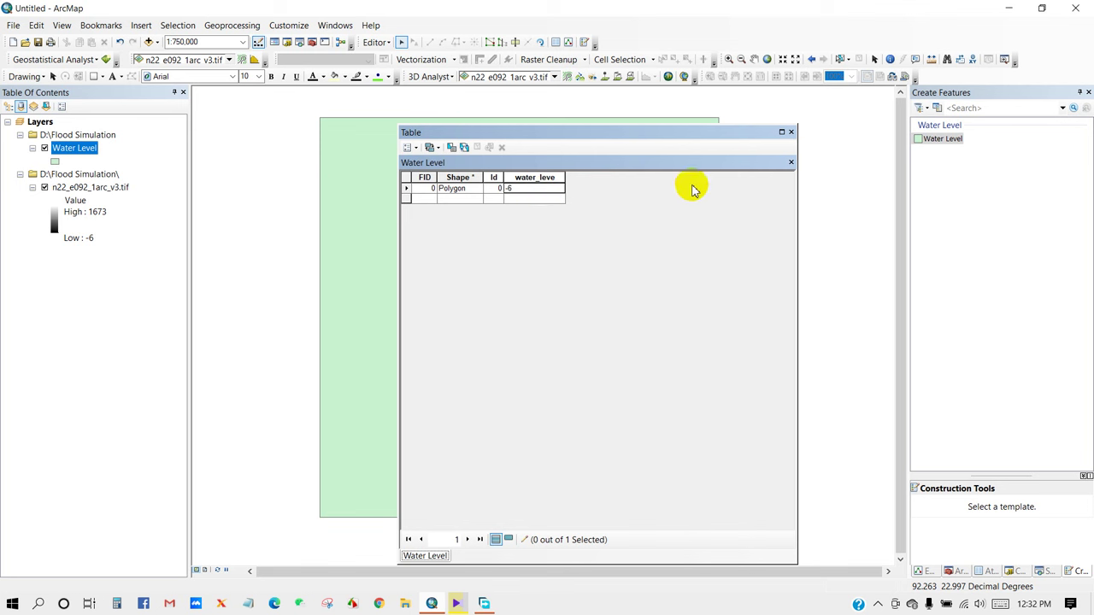
click(791, 132)
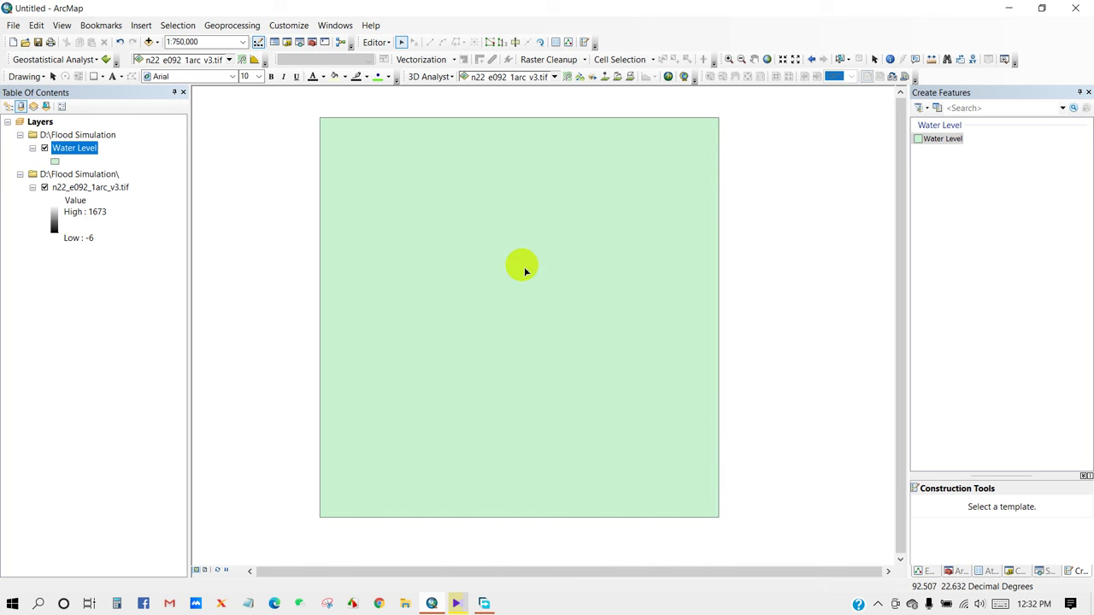
Recheck the -6 value in the attribute table, then search tools for 'polygon to raster'
right_click(67, 150)
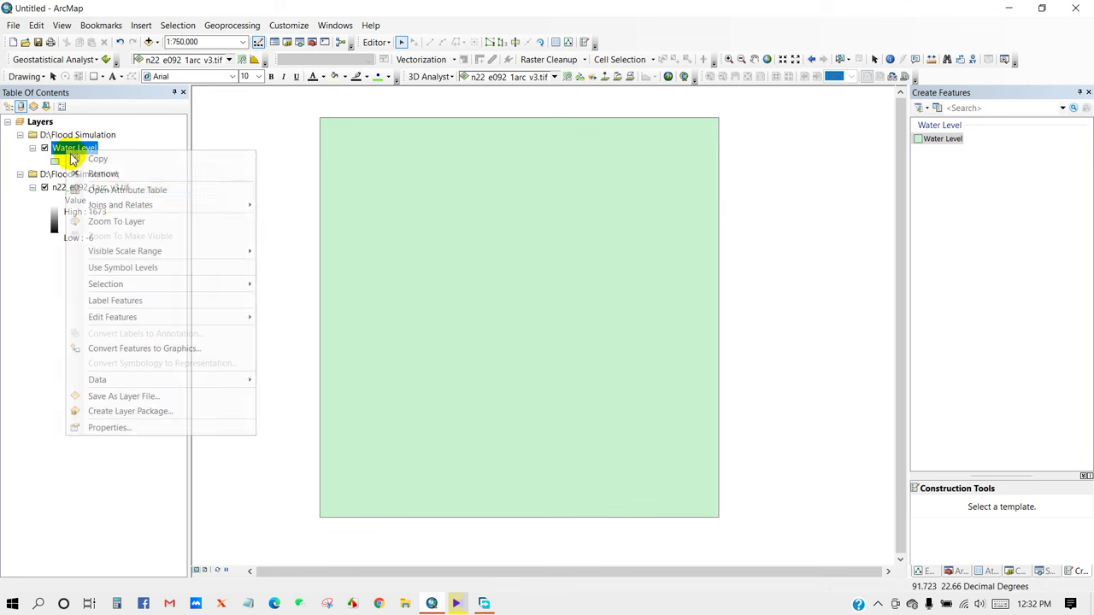
click(109, 192)
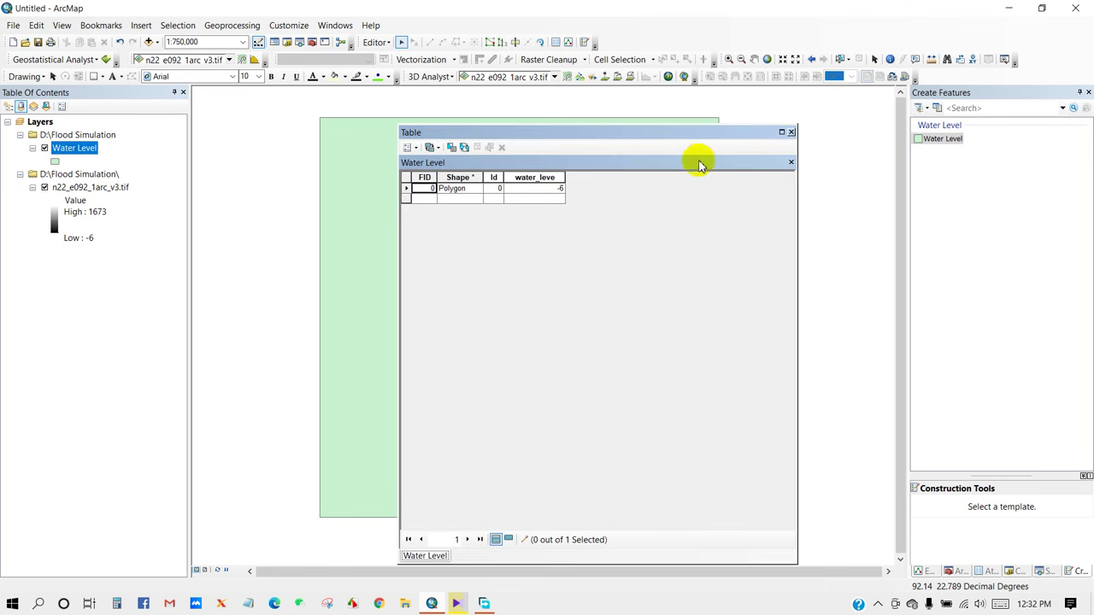
click(792, 132)
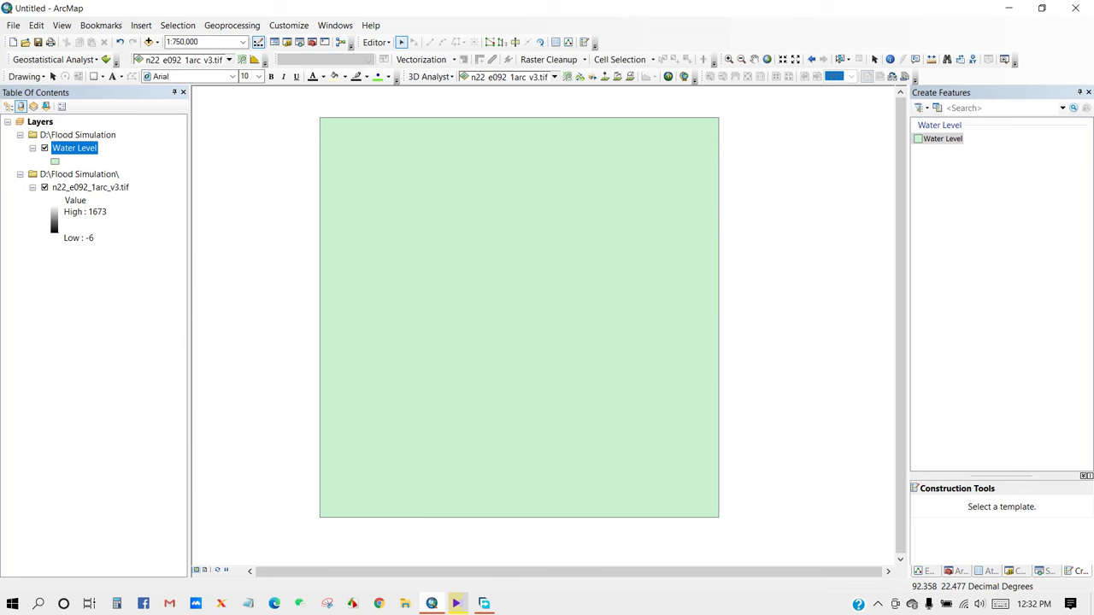
click(1046, 572)
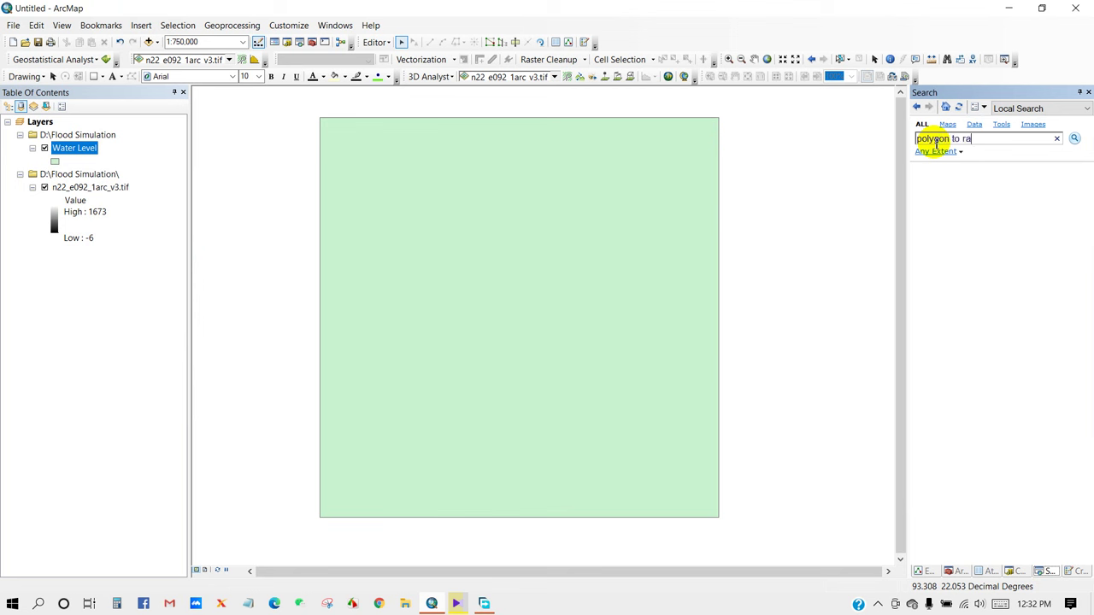
click(1074, 139)
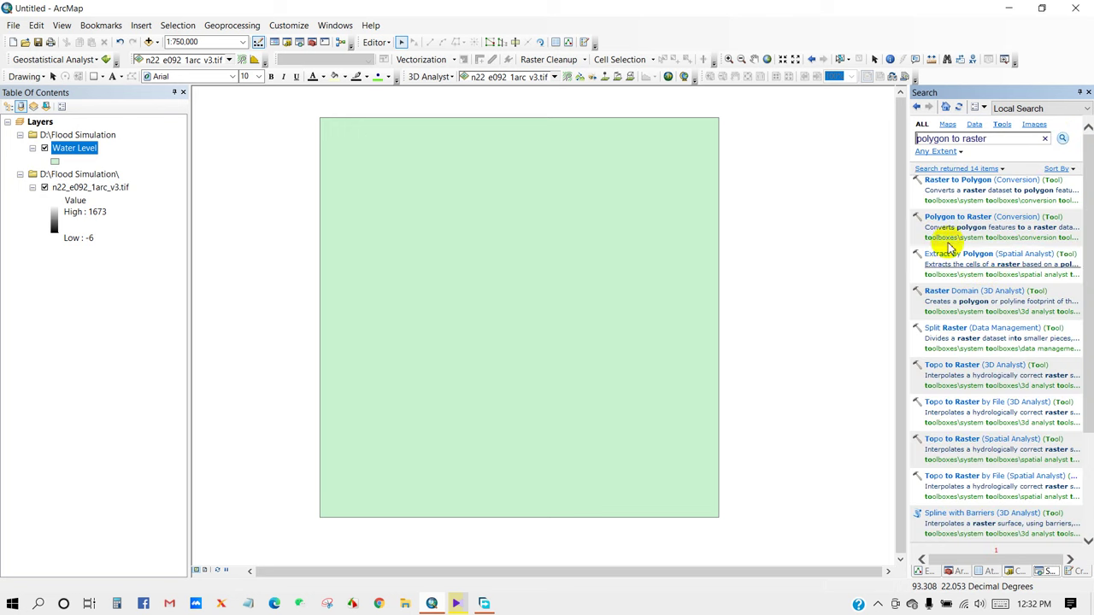
Set Polygon to Raster input to Water Level with water_leve as the value field
click(968, 219)
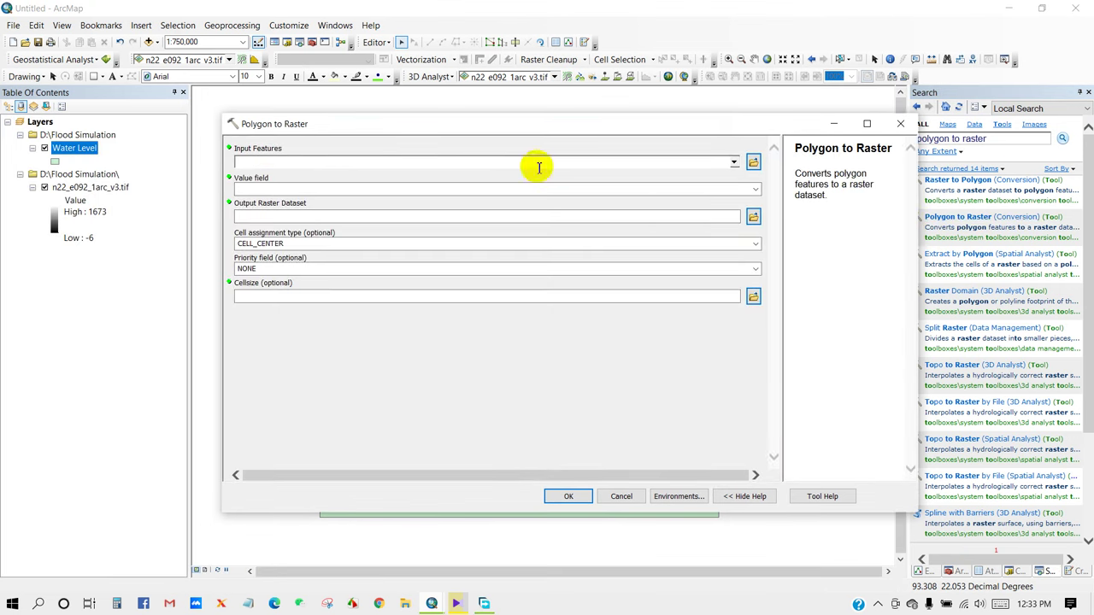
click(734, 164)
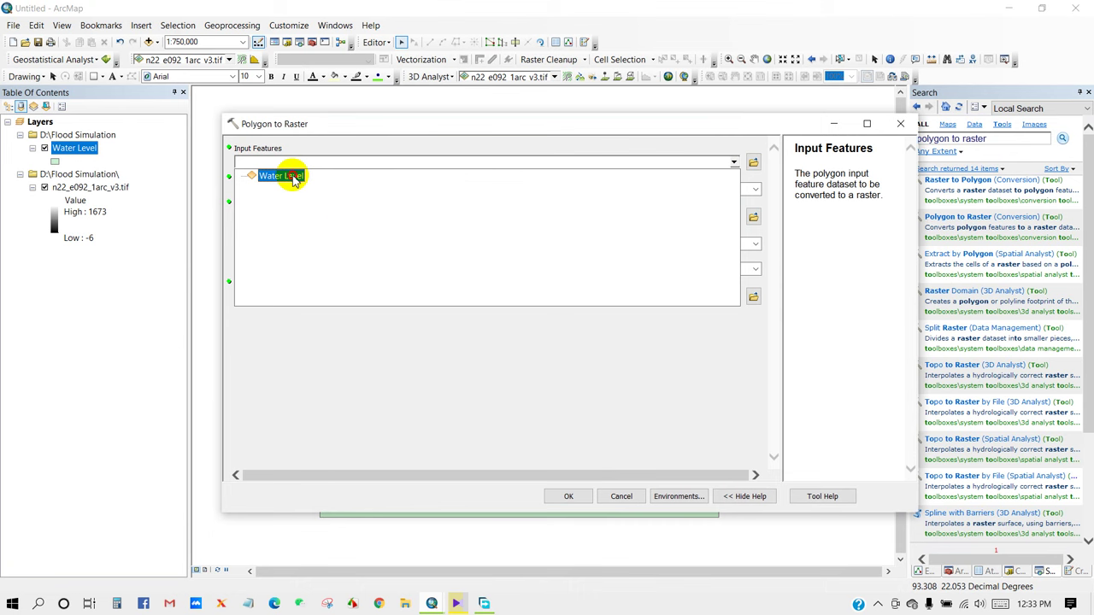
click(342, 210)
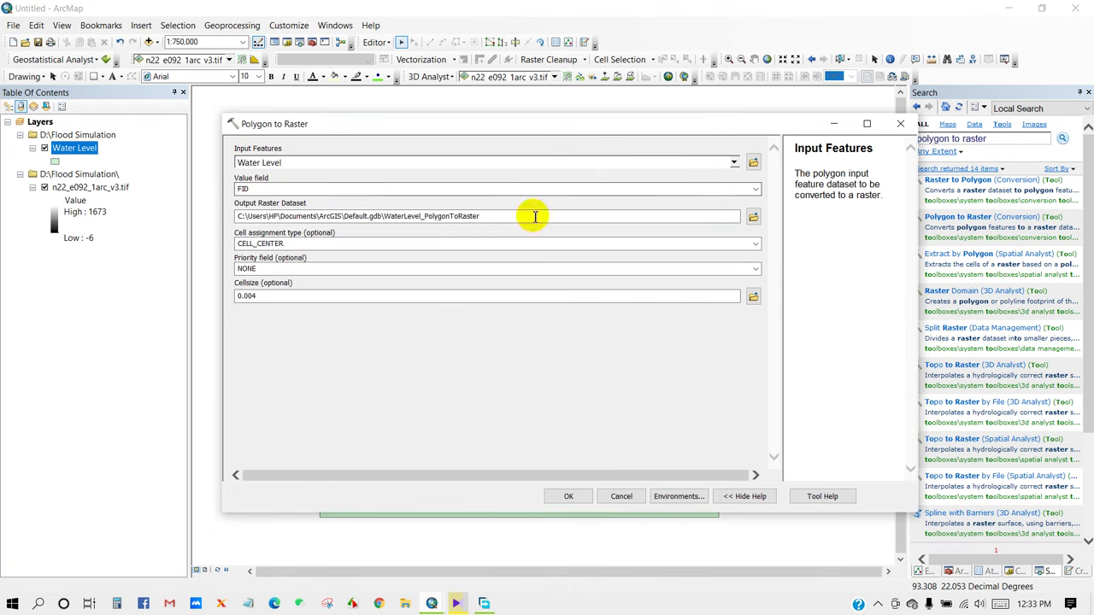
click(755, 189)
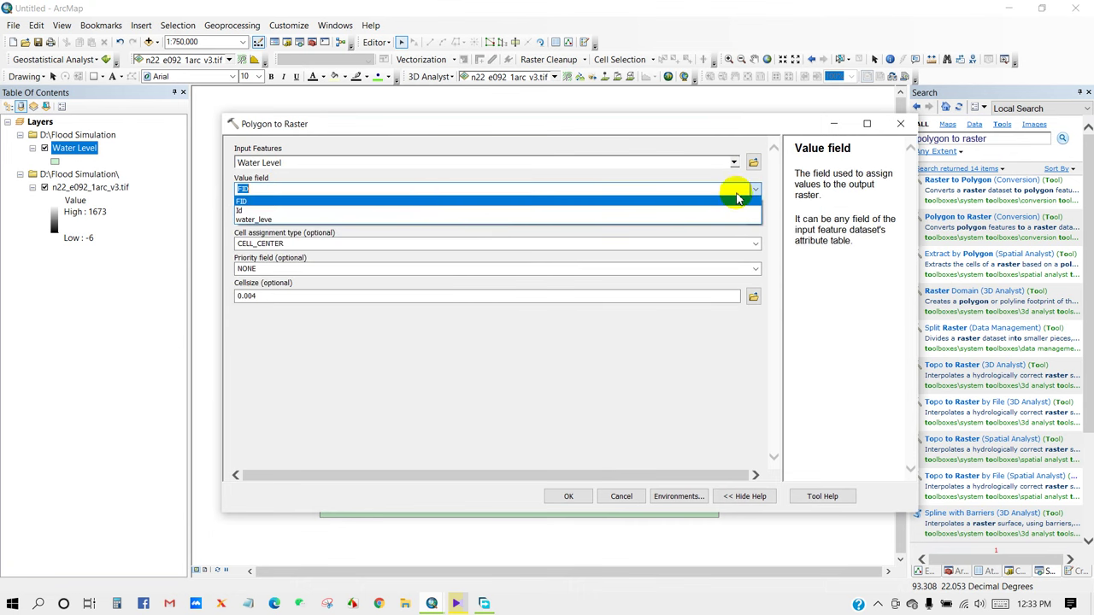
click(254, 220)
click(275, 190)
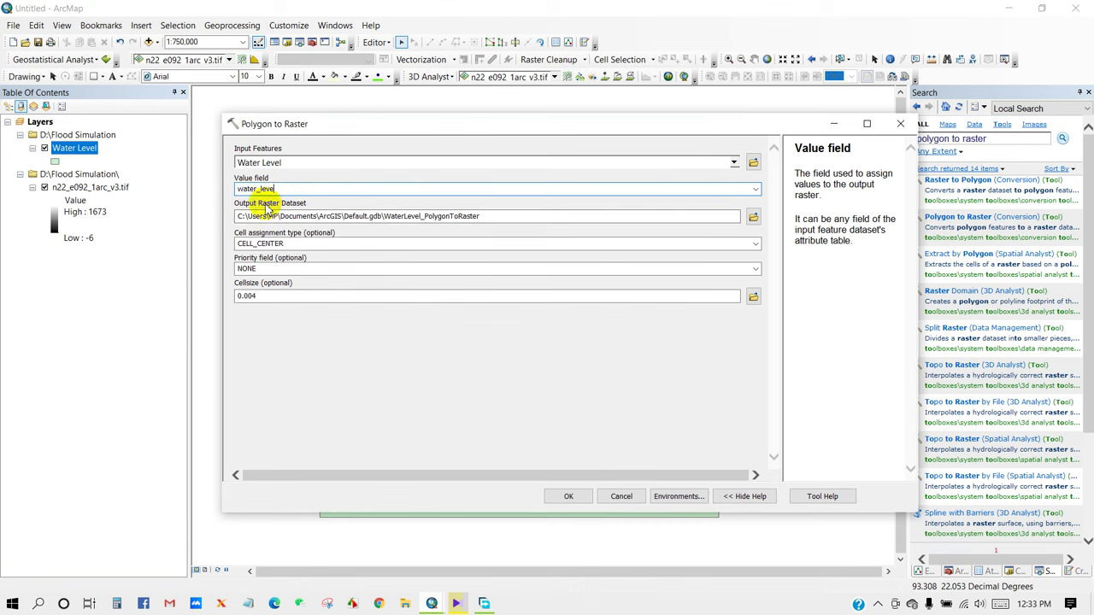
Save the output as WaterLevel.tif in D:\Flood Simulation and run the conversion
click(752, 216)
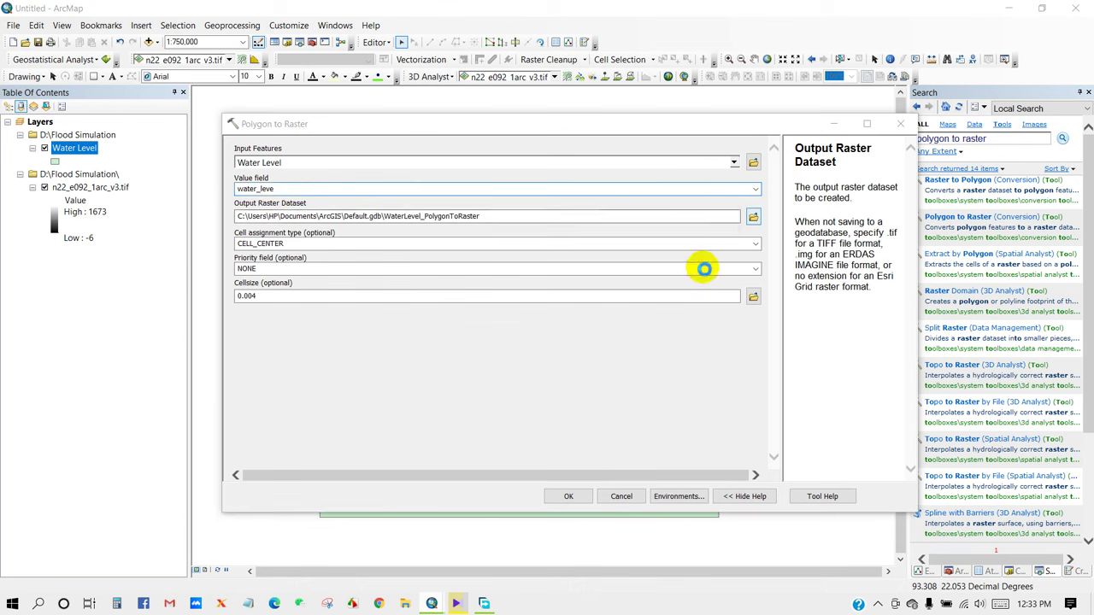
click(517, 228)
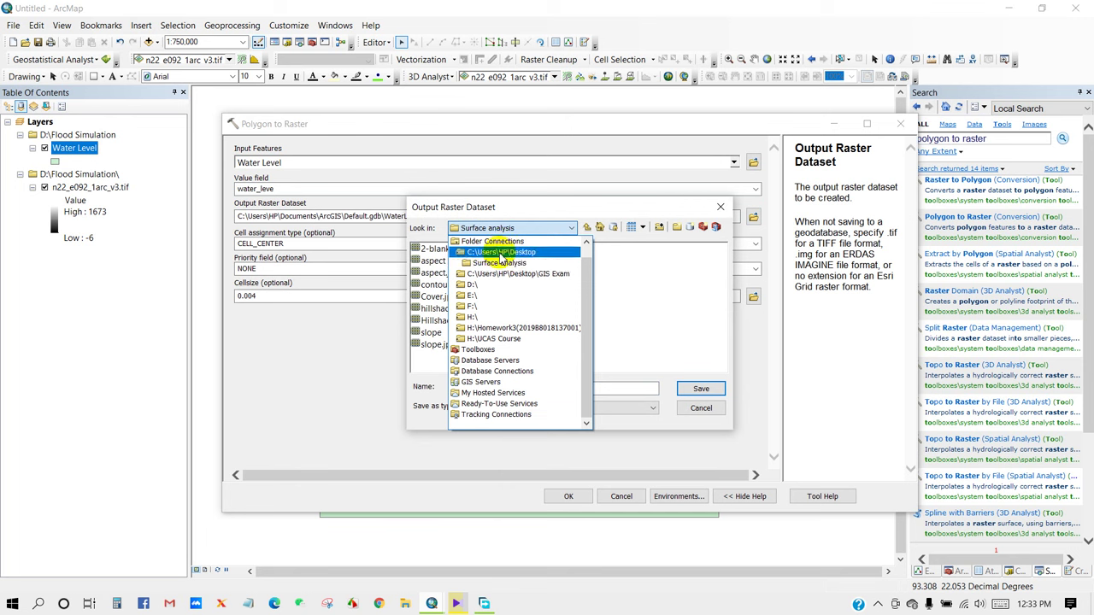
click(477, 284)
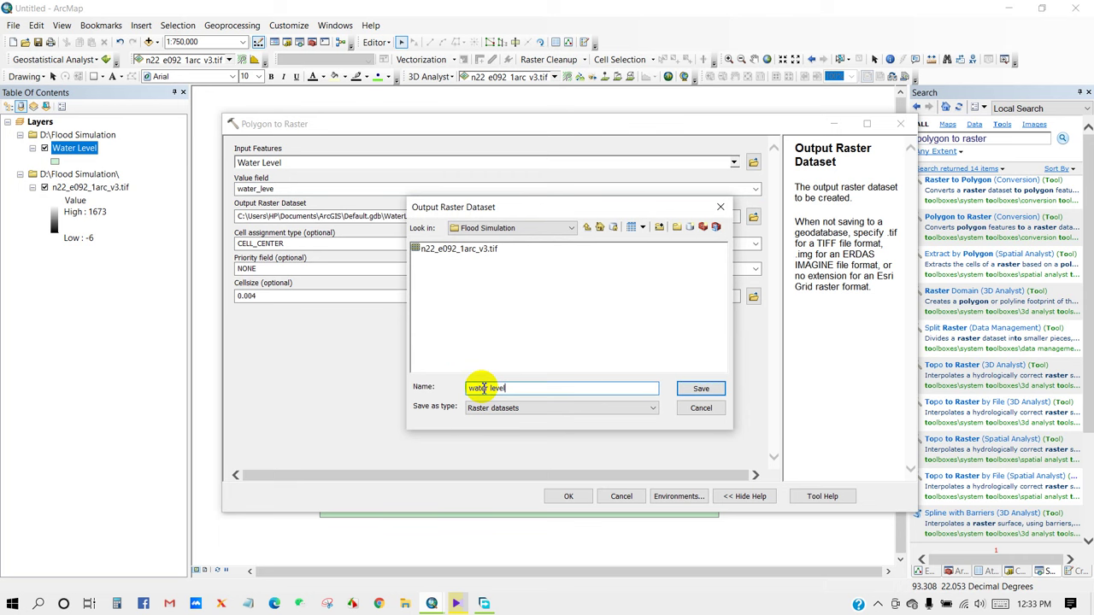
click(701, 389)
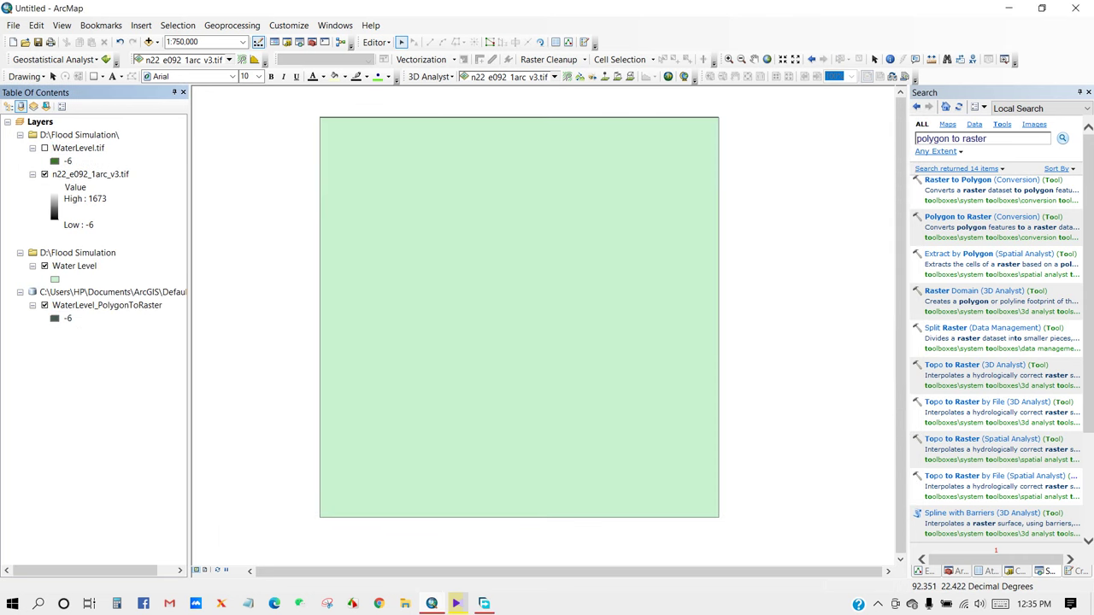
Hide the Water Level polygon layer and launch ArcScene with an empty scene
click(44, 266)
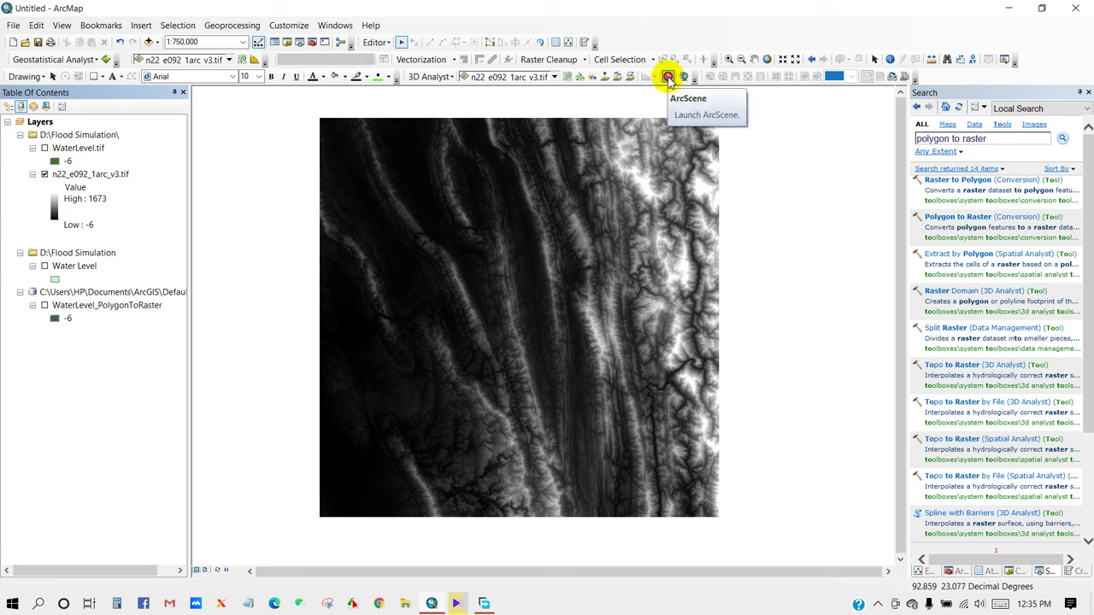
click(525, 259)
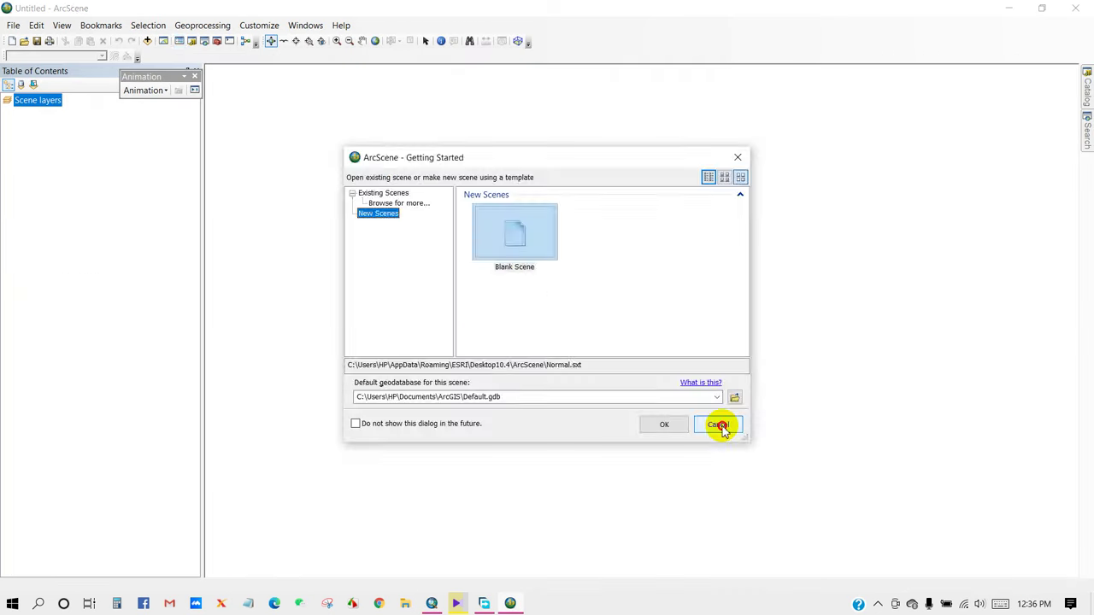
click(720, 425)
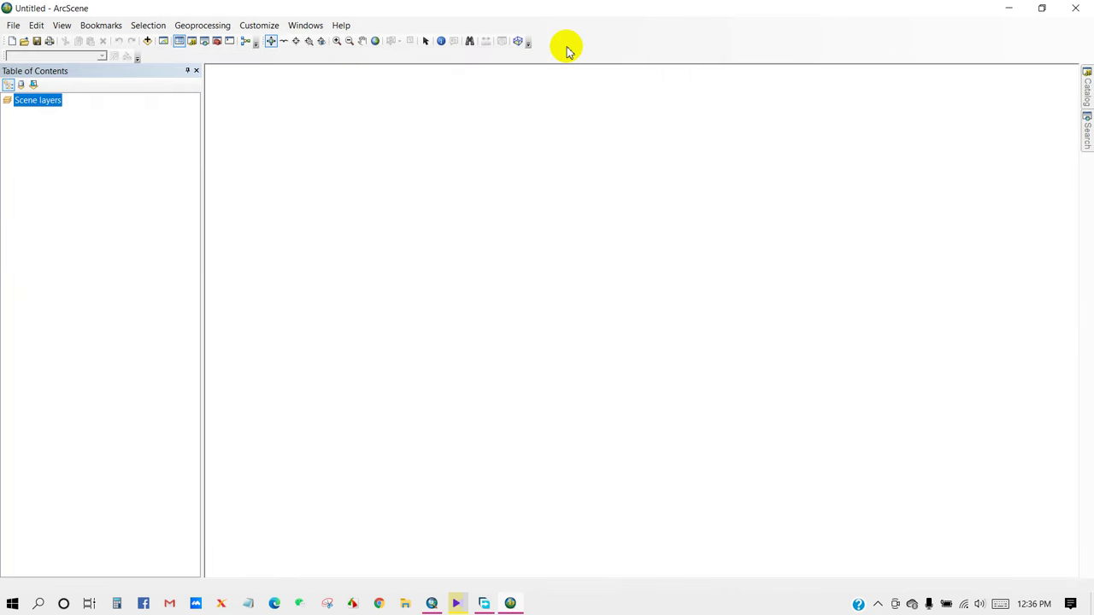
Add the DEM n22_e092_1arc_v3.tif from D:\Flood Simulation to the scene through Catalog
click(1087, 94)
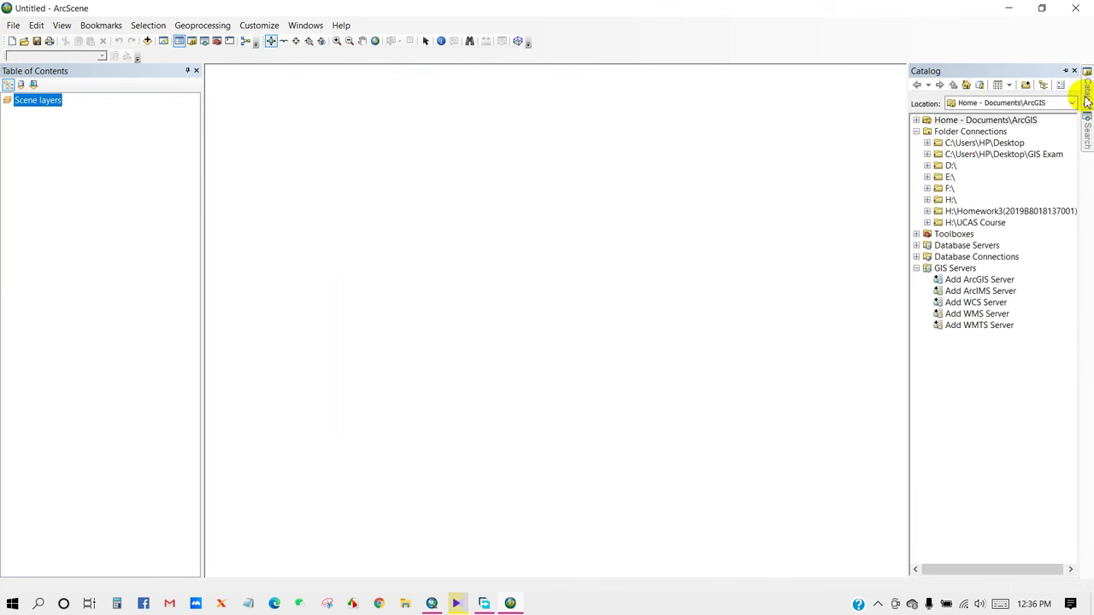
click(927, 165)
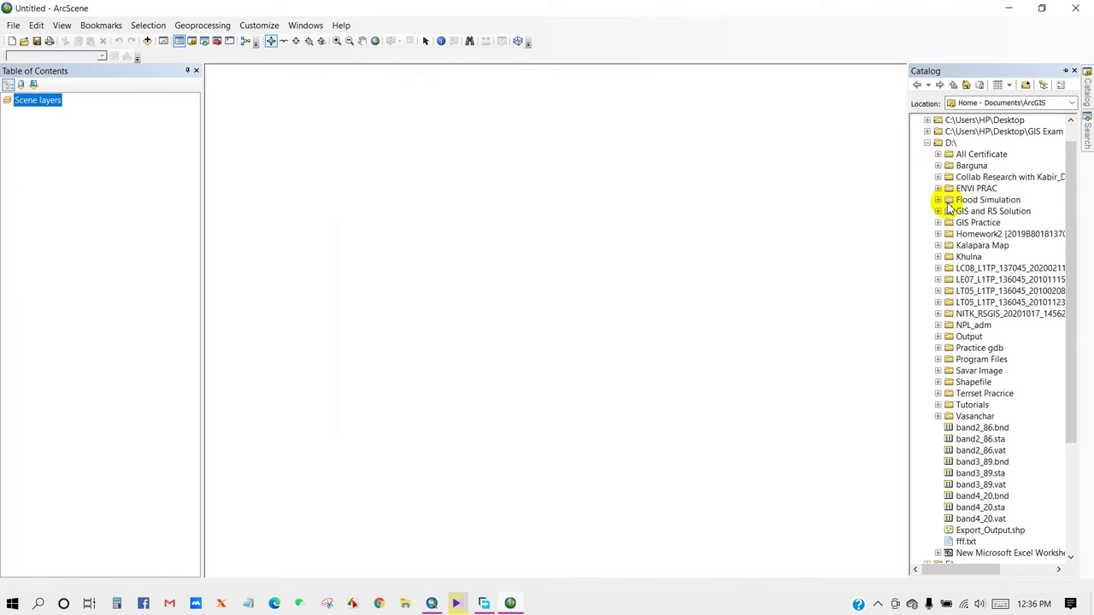
click(937, 200)
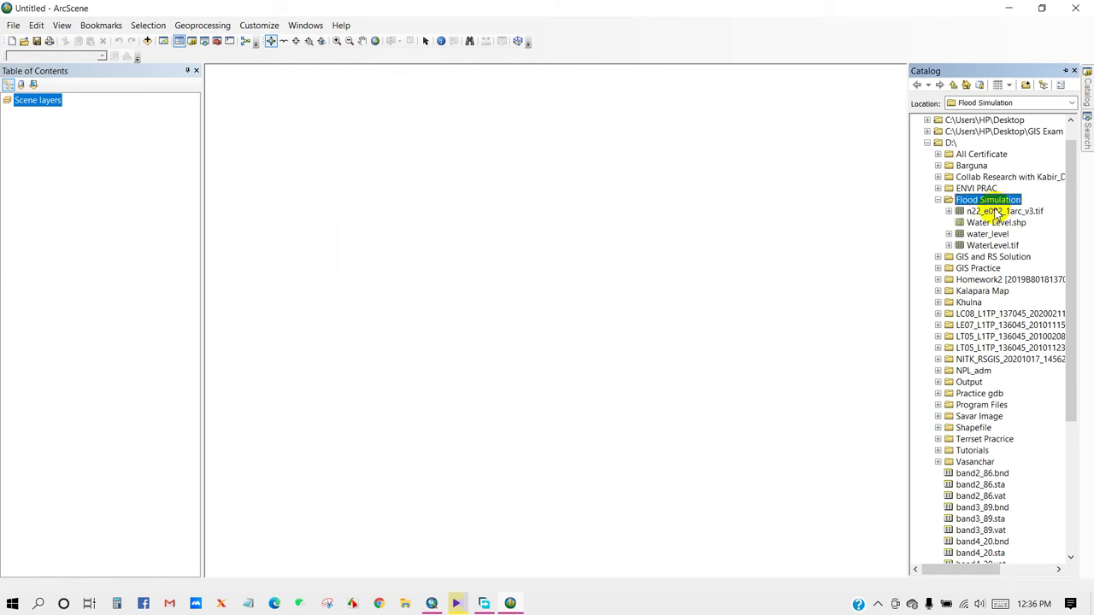
click(994, 212)
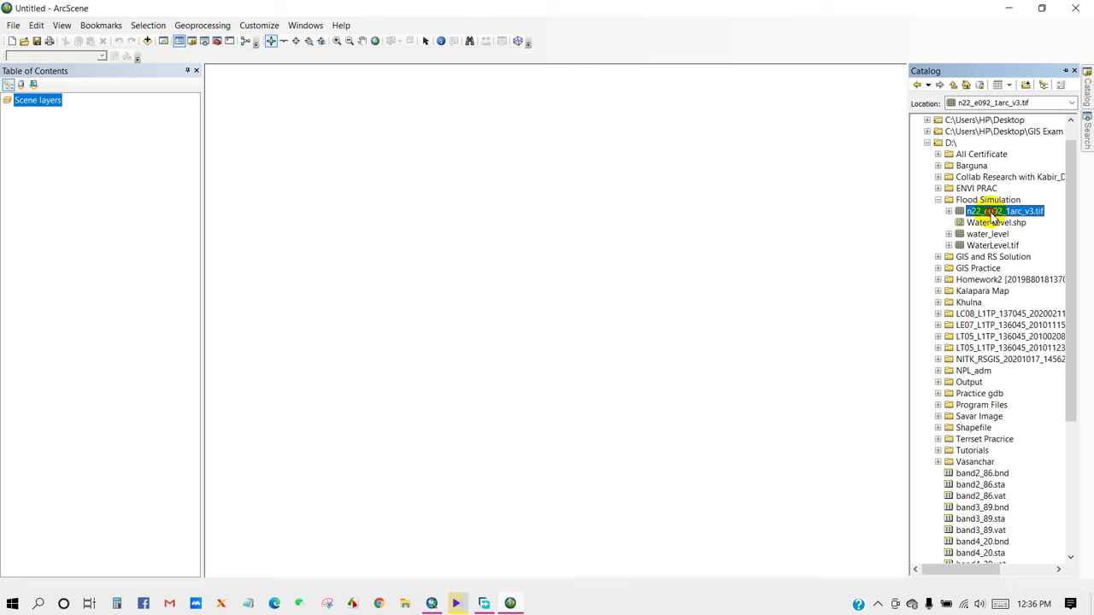
drag(994, 217, 125, 188)
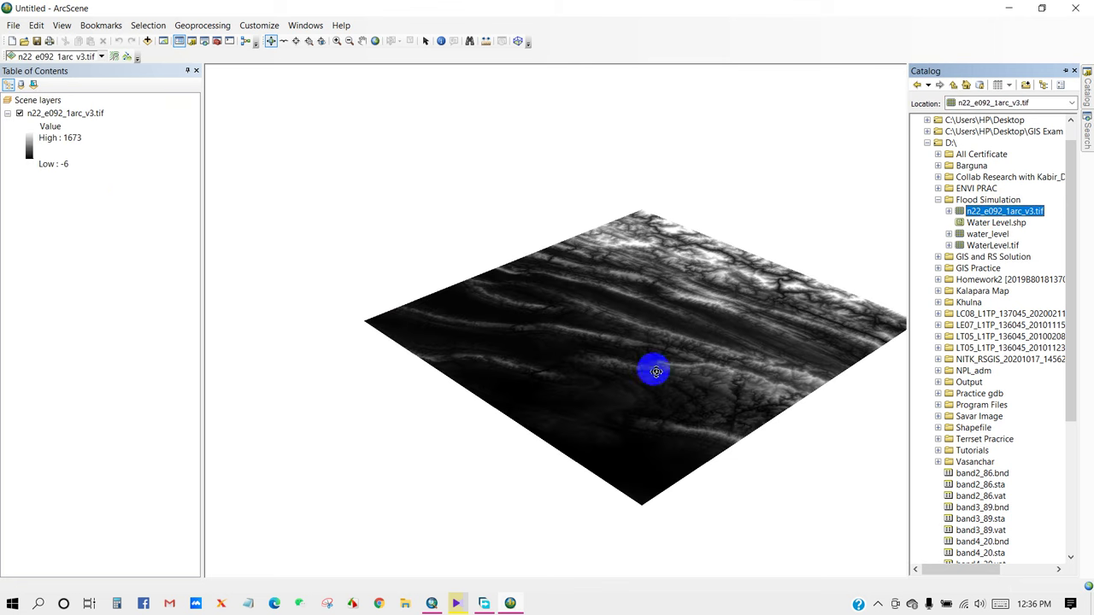
mouse_move(659, 354)
mouse_down()
mouse_move(589, 342)
mouse_move(550, 361)
mouse_move(647, 351)
mouse_up()
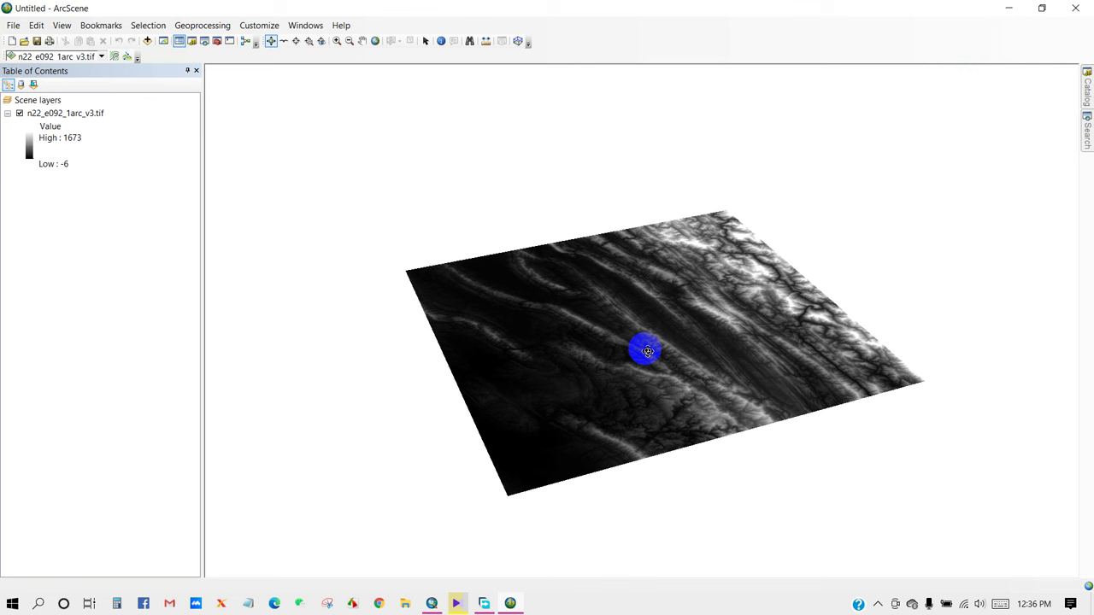
Add WaterLevel.tif to the scene and switch its layer off
mouse_move(1089, 93)
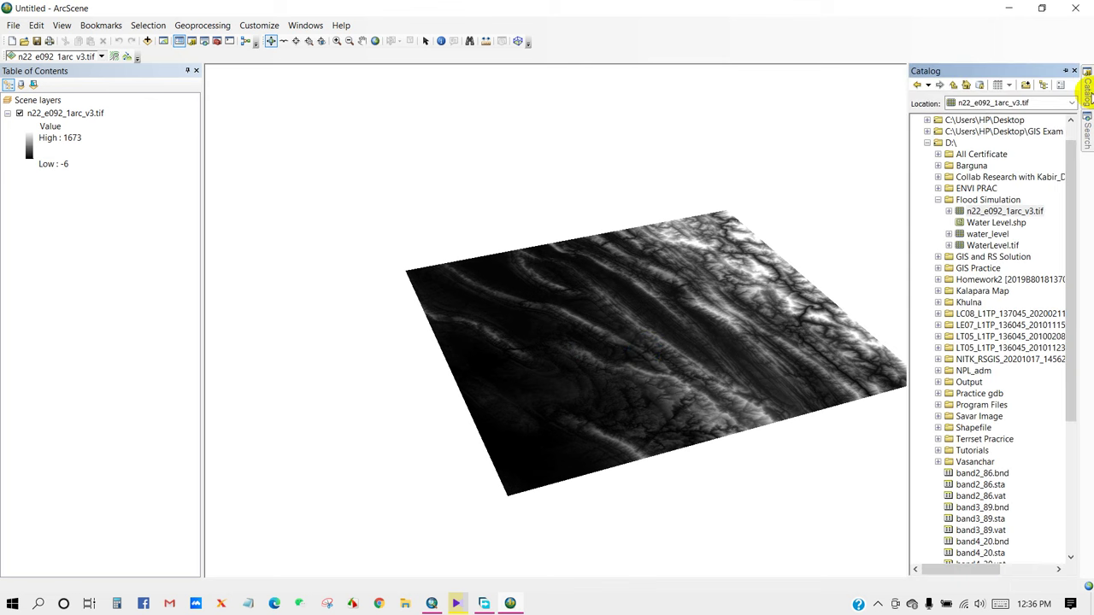
drag(996, 245, 85, 232)
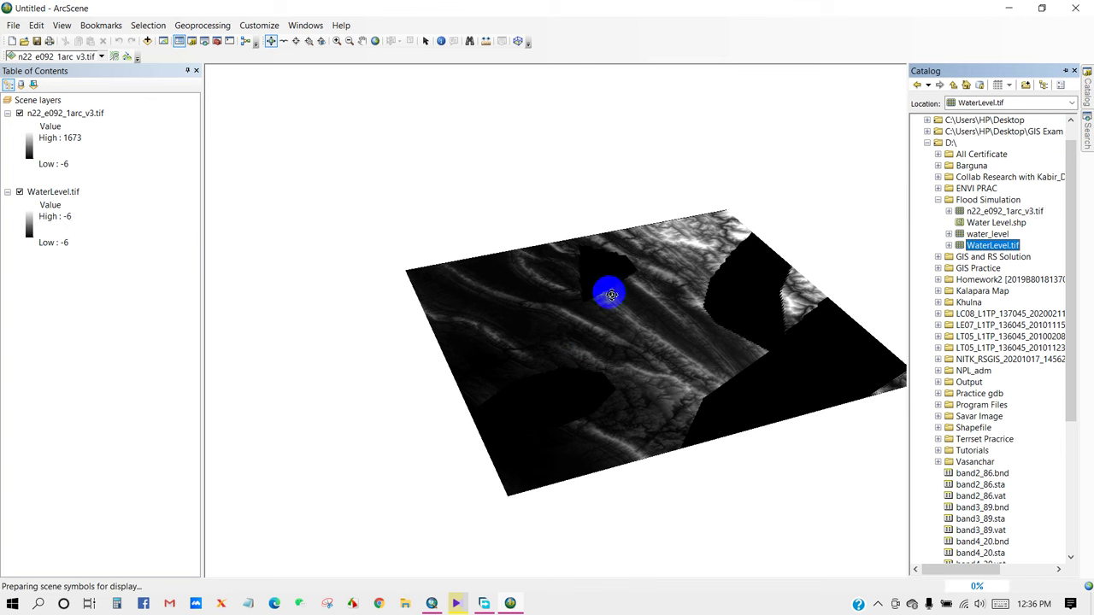
click(19, 192)
drag(663, 370, 623, 347)
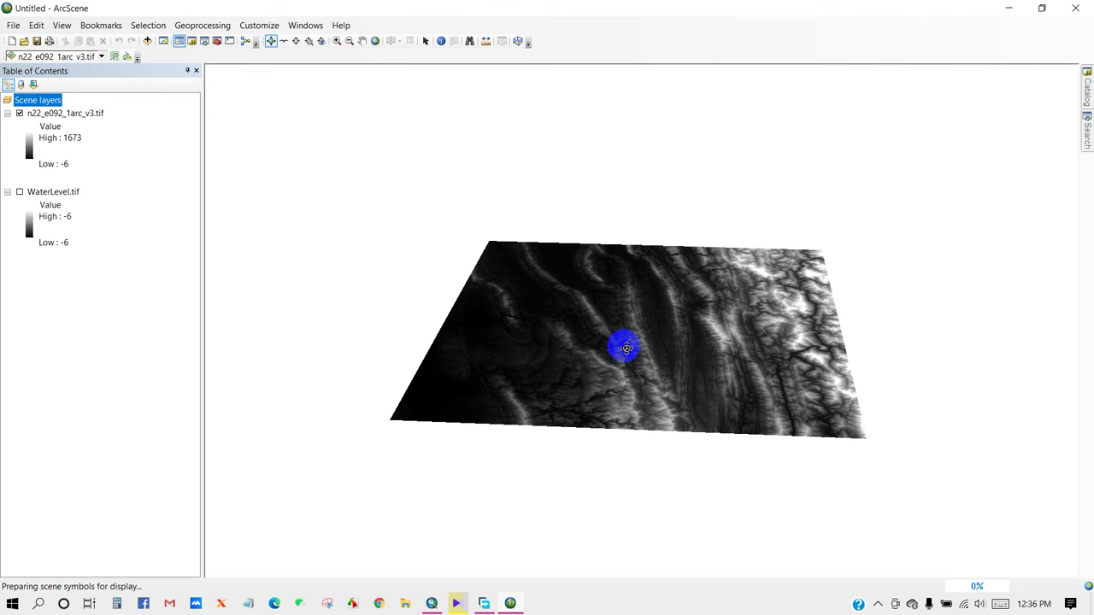
right_click(61, 116)
Set the DEM's base heights to float on the n22_e092_1arc_v3.tif surface
click(94, 265)
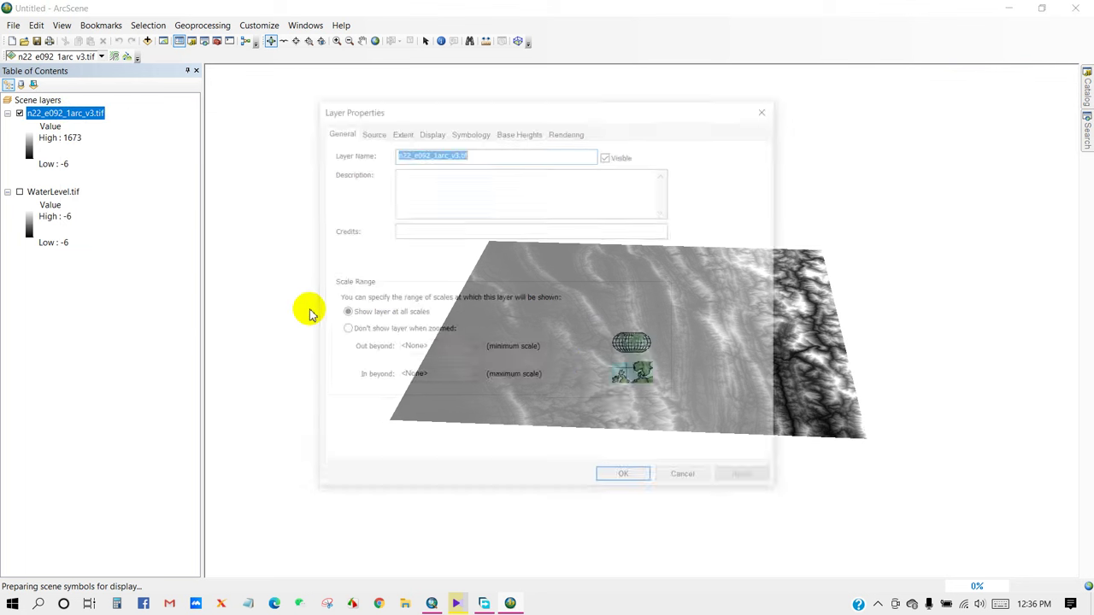
click(529, 133)
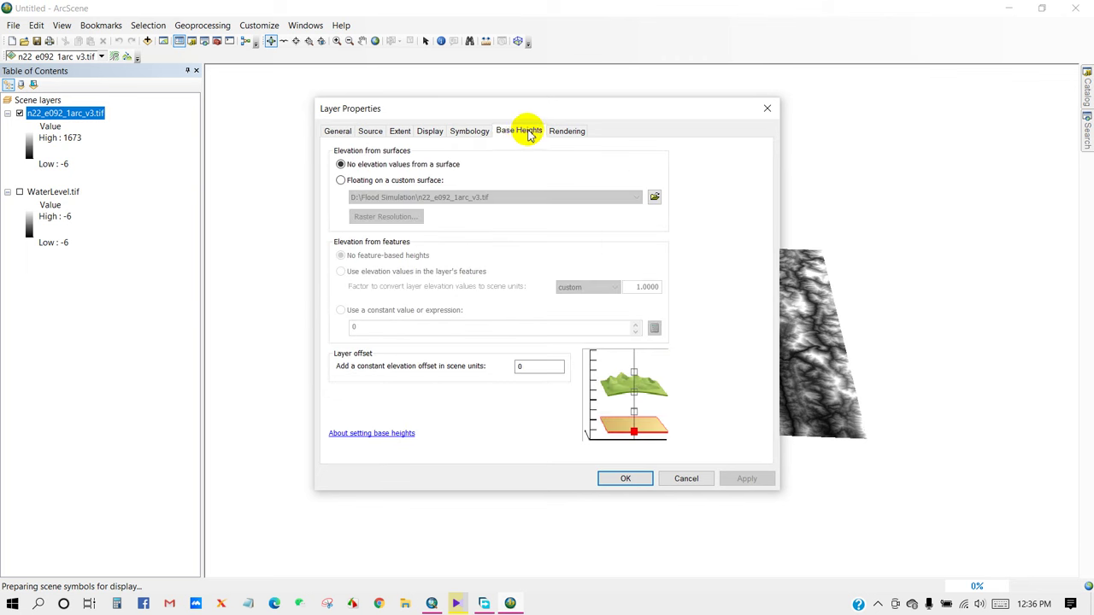
click(341, 180)
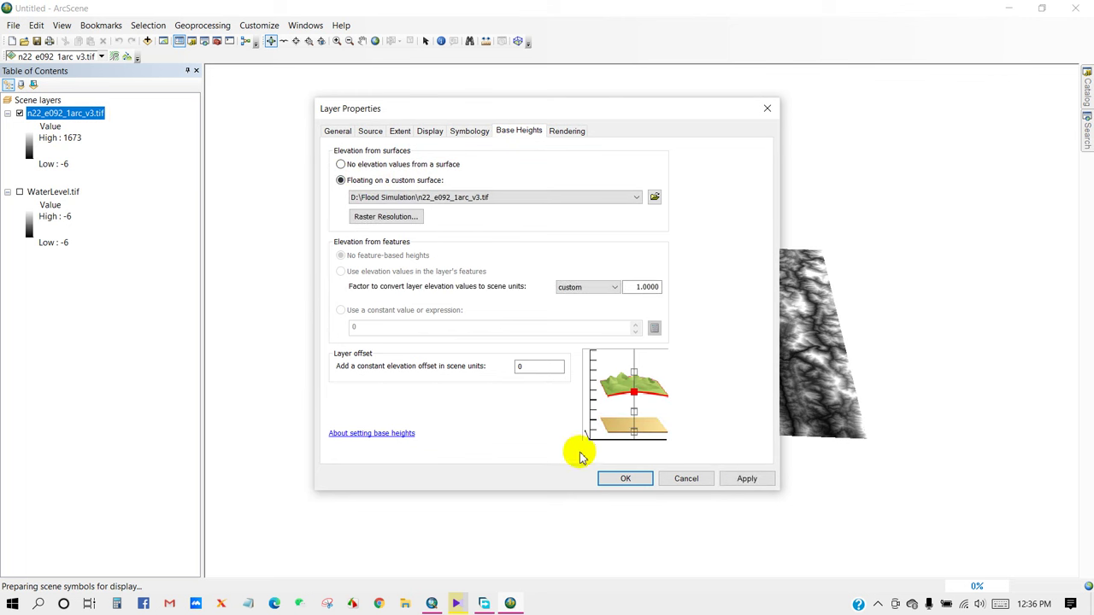
click(623, 480)
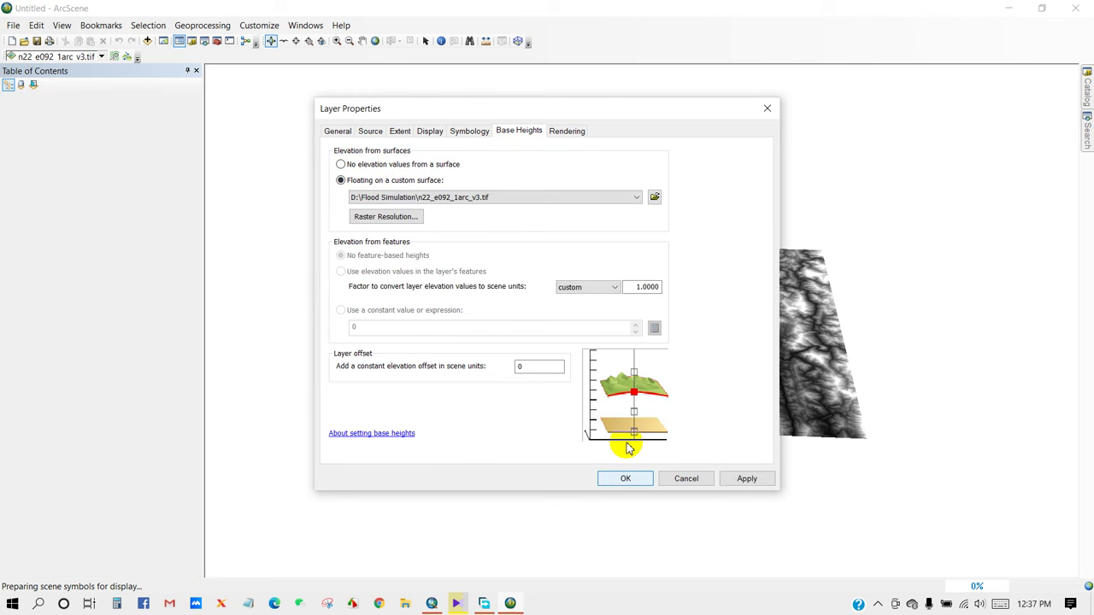
click(677, 329)
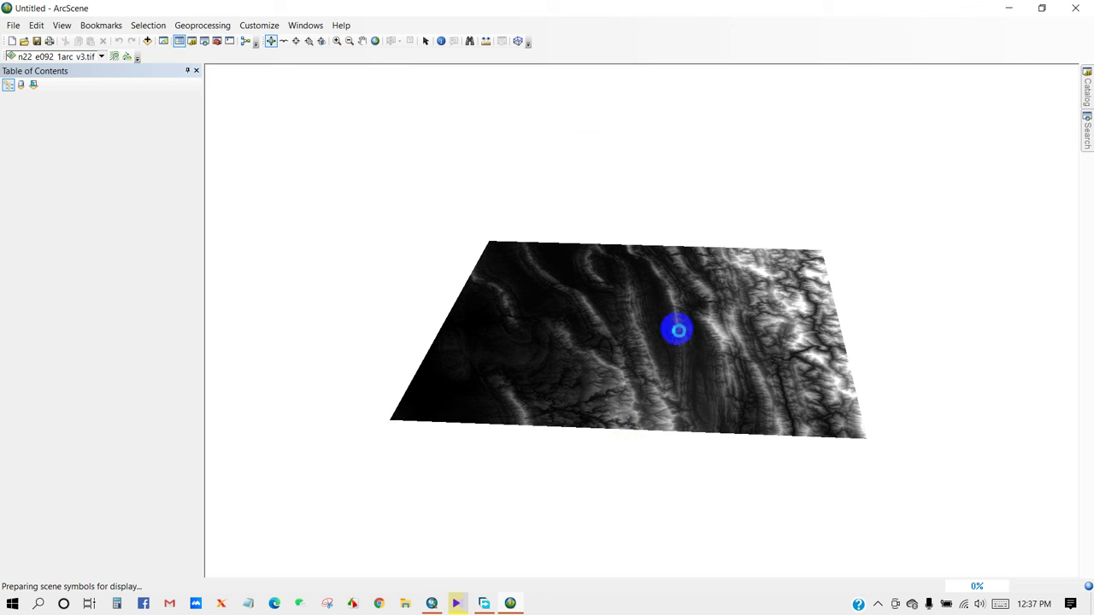
drag(687, 317, 457, 315)
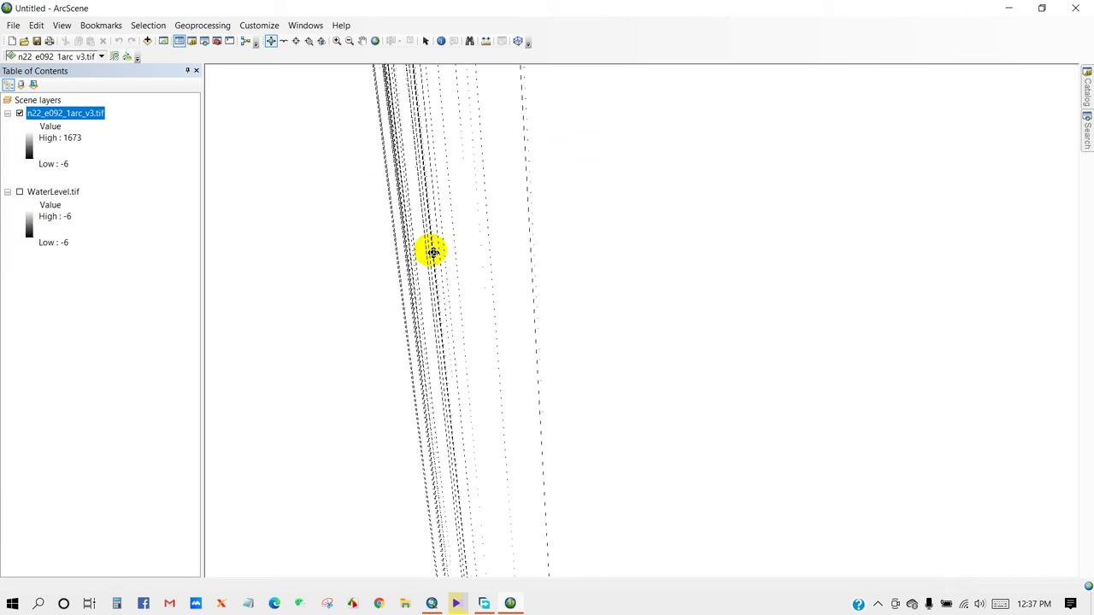
In Scene Properties, calculate vertical exaggeration from extent (about 7.136e-05) and apply it
right_click(28, 102)
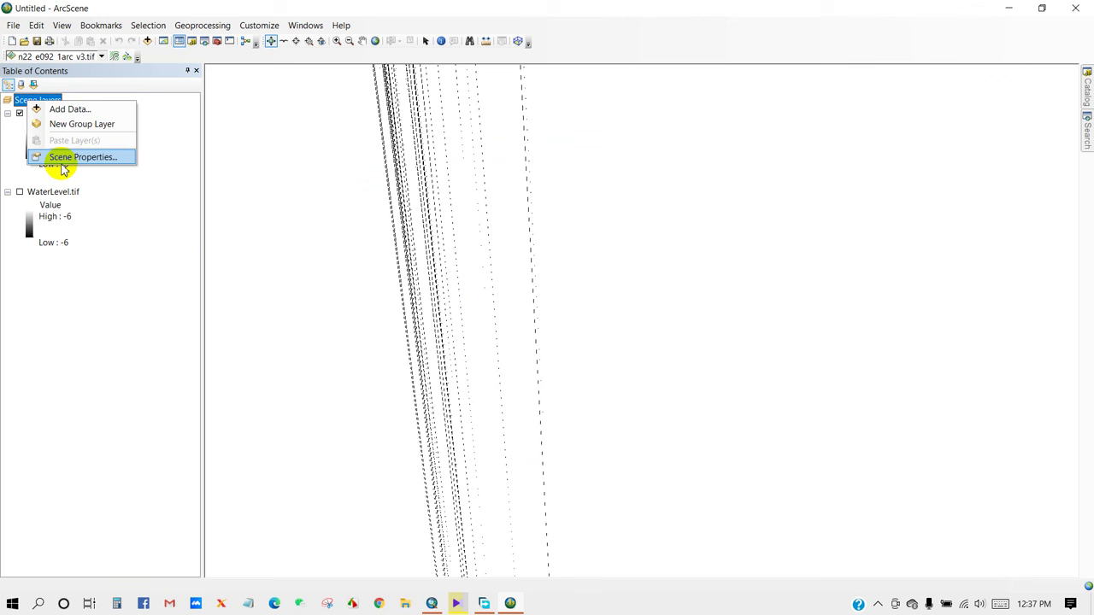
click(71, 162)
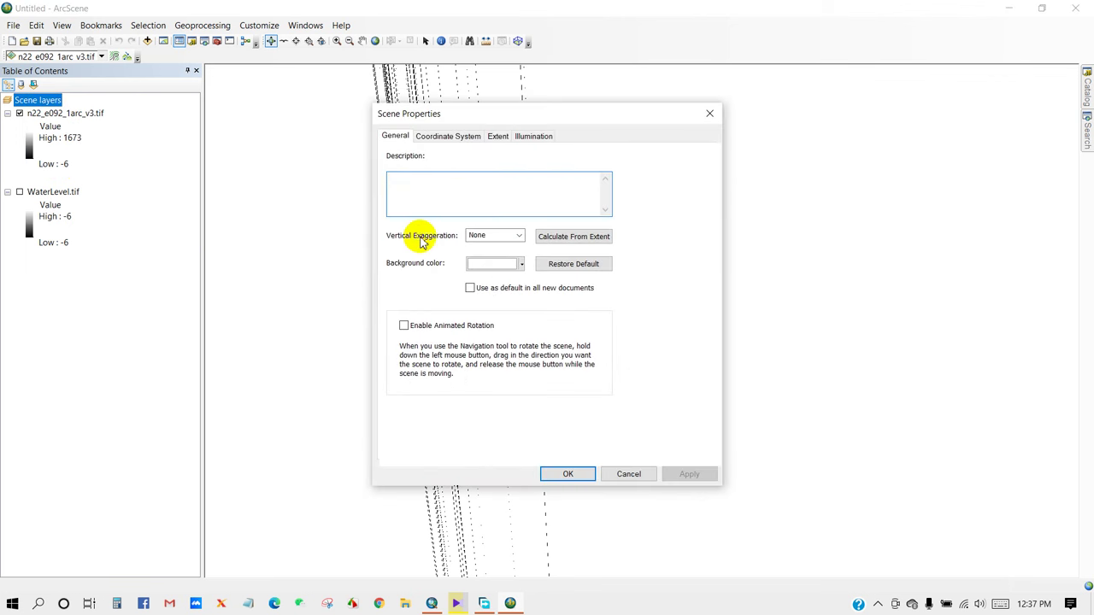
click(571, 238)
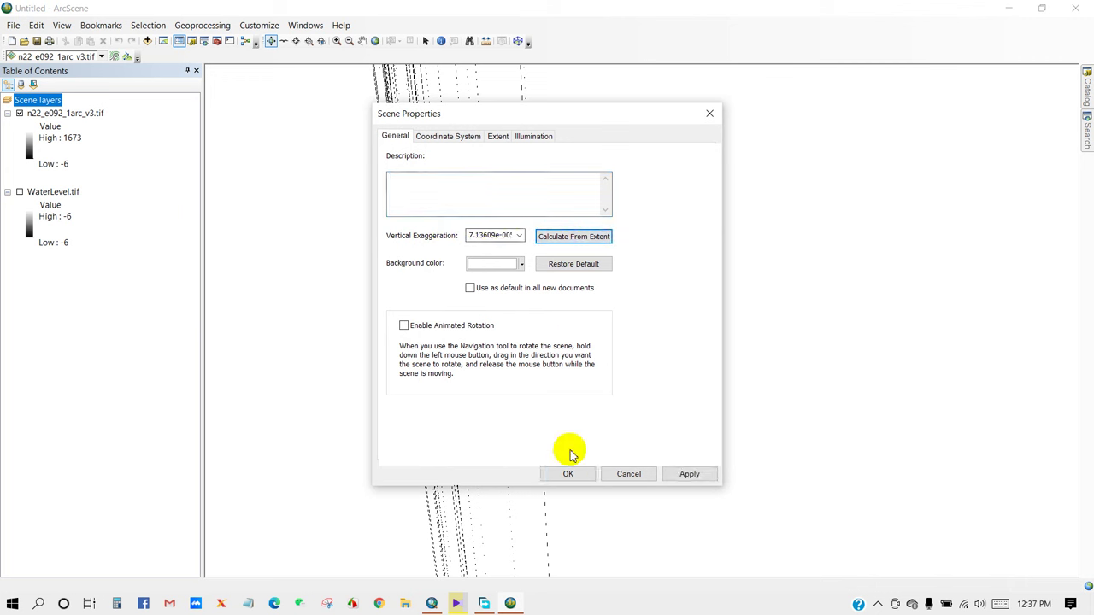
click(689, 475)
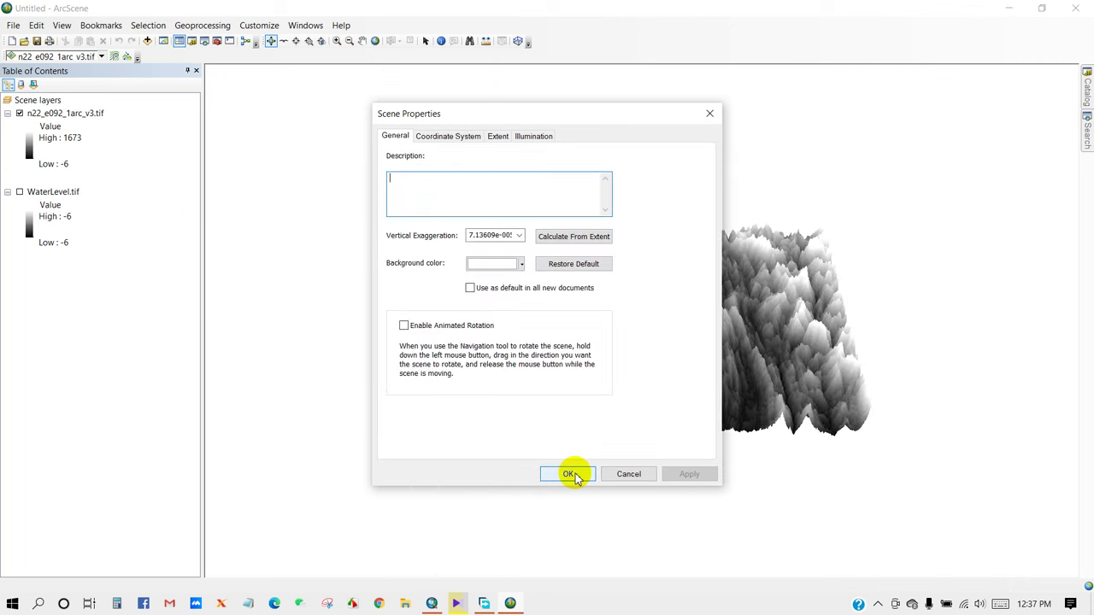
click(569, 476)
drag(589, 365, 726, 374)
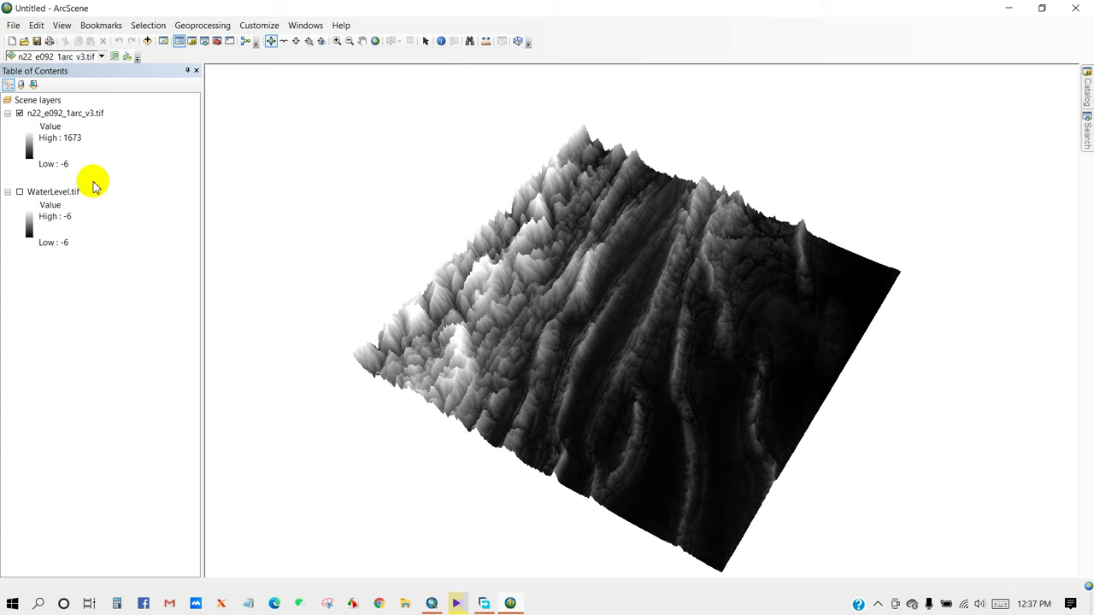
Give the DEM the green-yellow-brown-white elevation colour ramp and switch WaterLevel.tif on
click(29, 150)
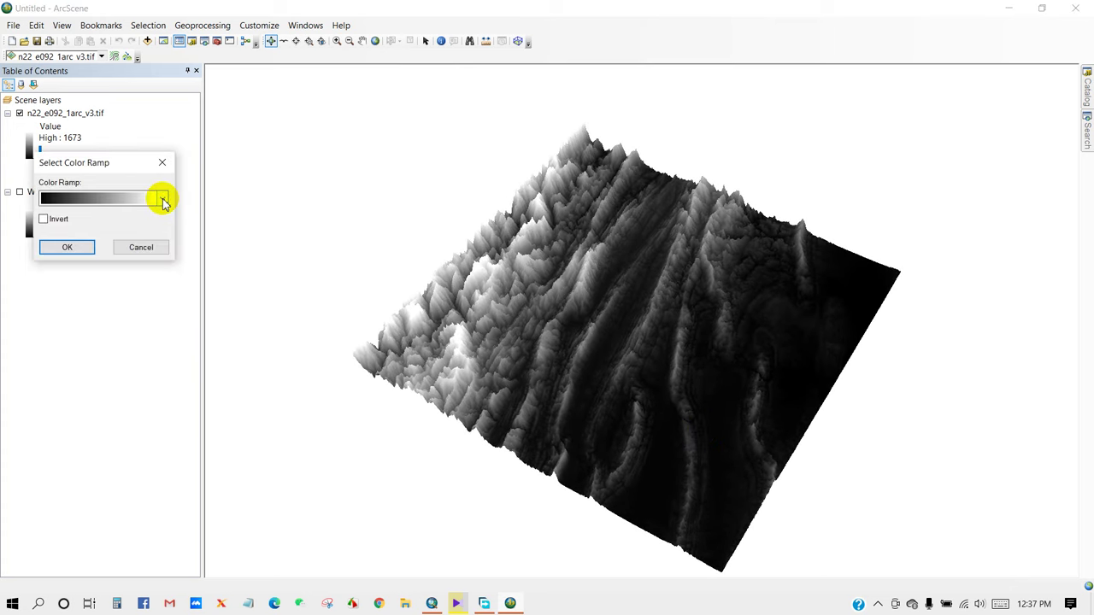
click(163, 199)
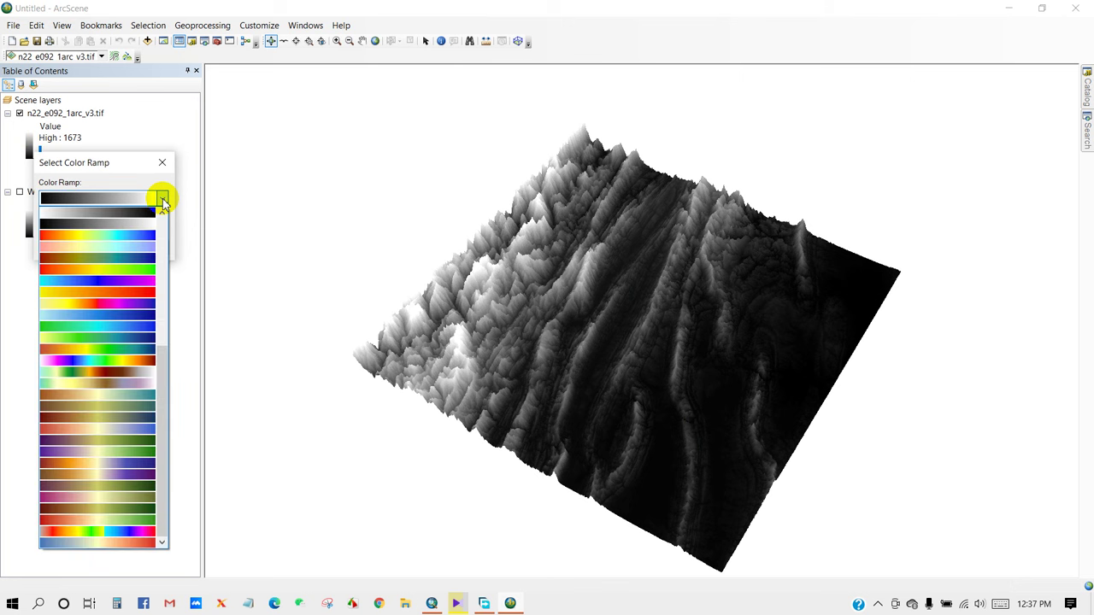
click(99, 371)
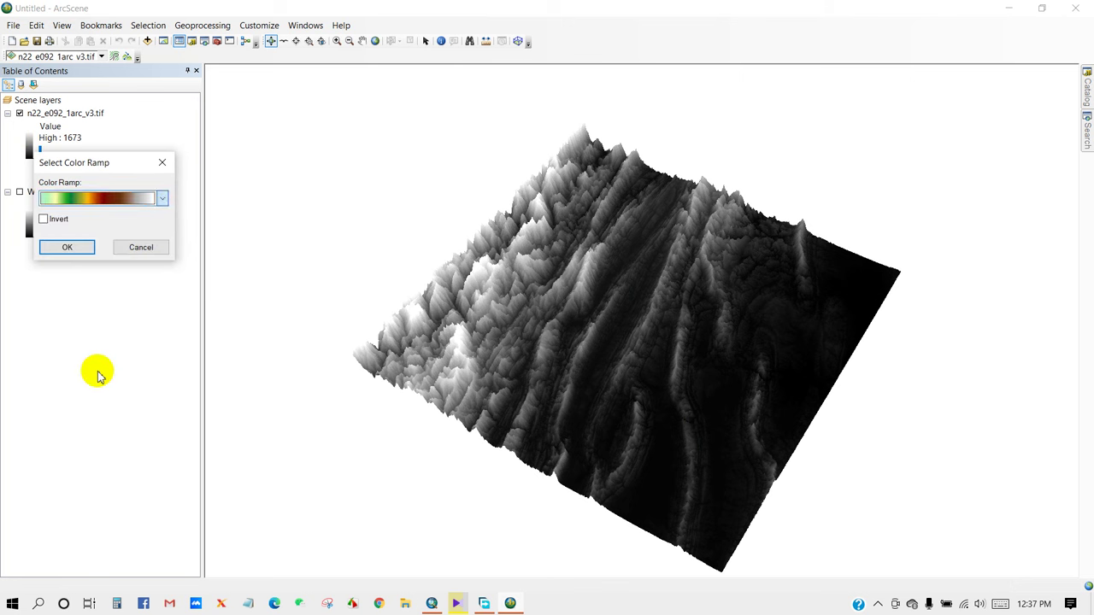
click(69, 247)
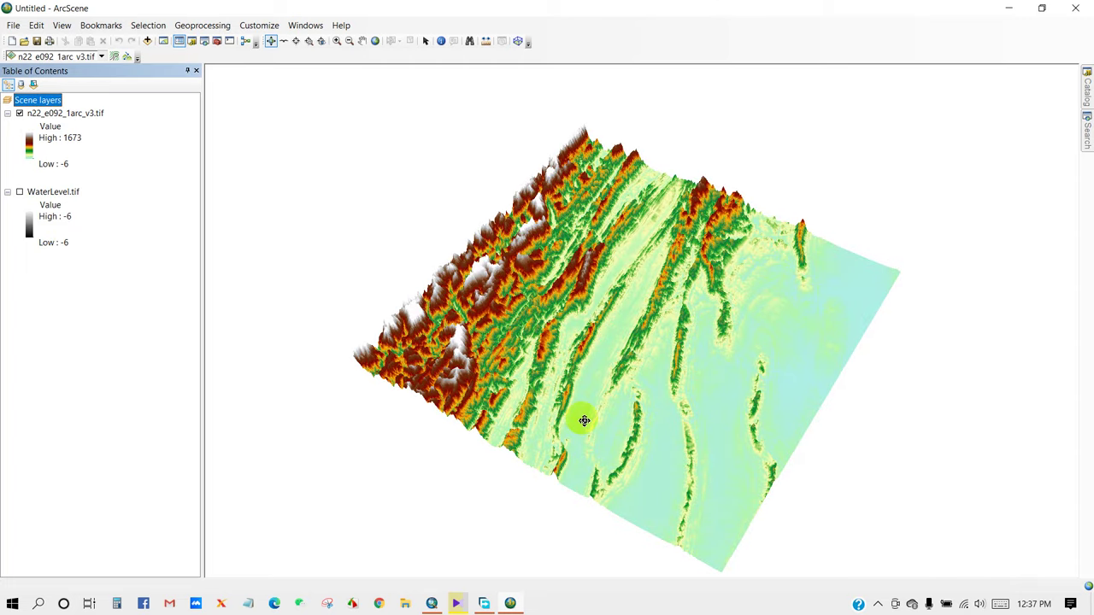
drag(584, 420, 641, 344)
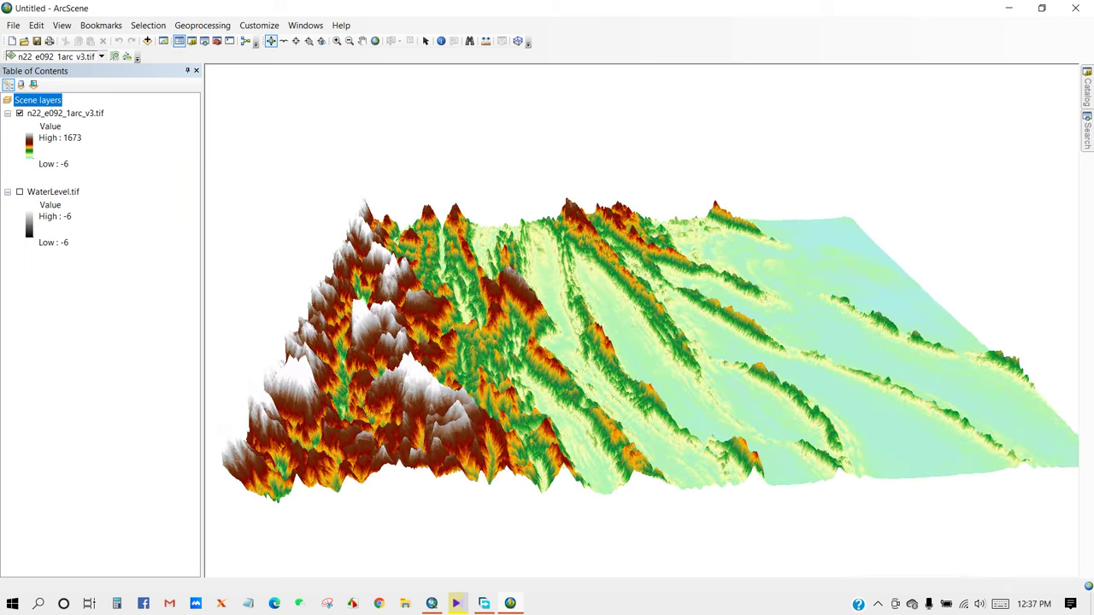
click(21, 192)
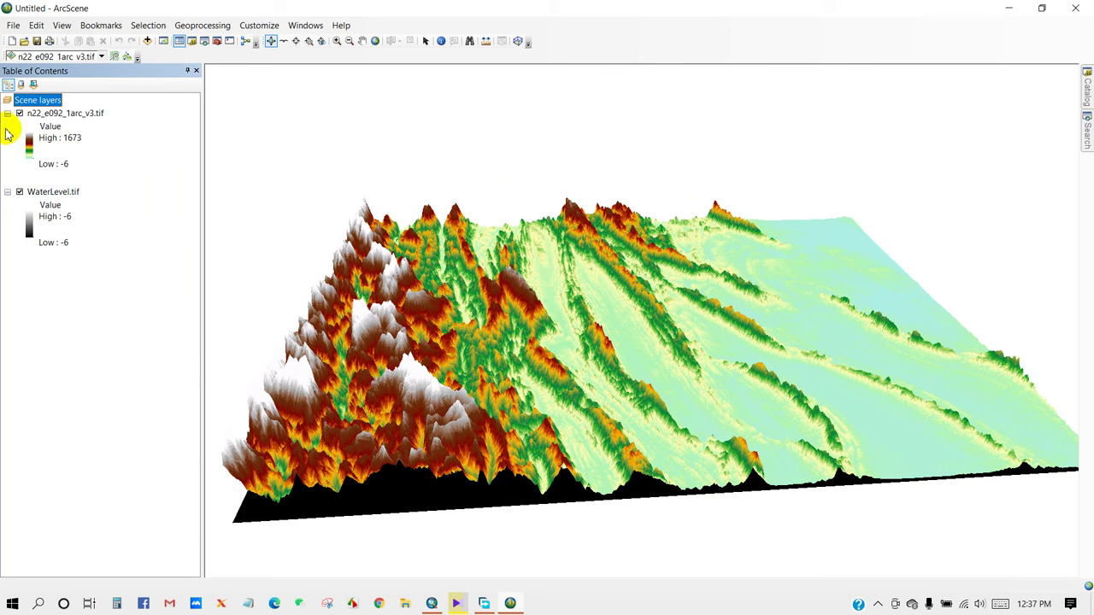
Symbolize WaterLevel.tif with Unique Values in a solid blue colour
right_click(49, 195)
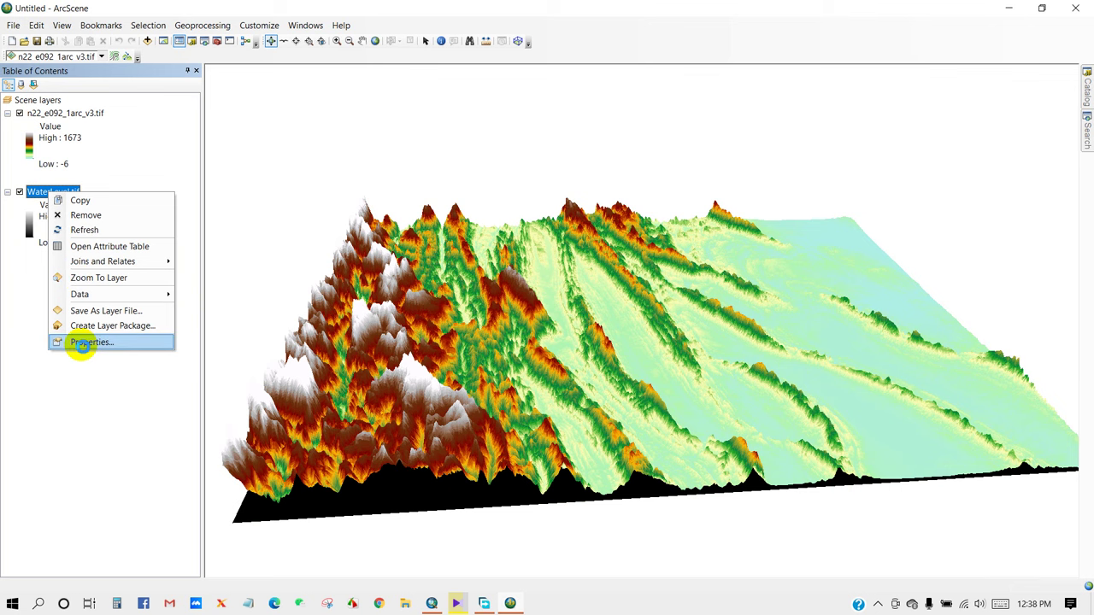
click(82, 342)
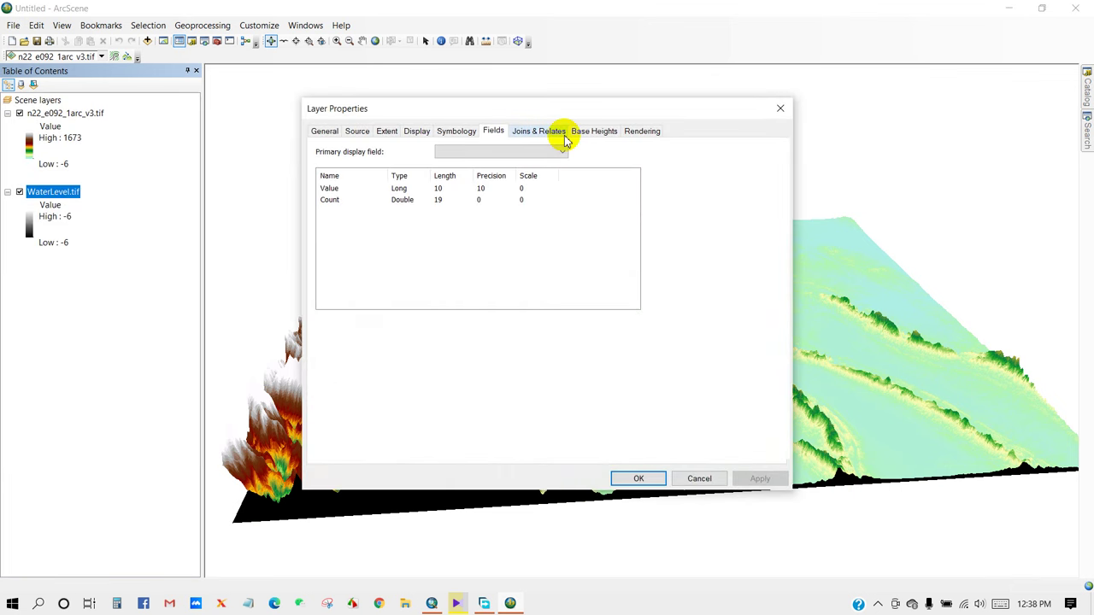
click(450, 134)
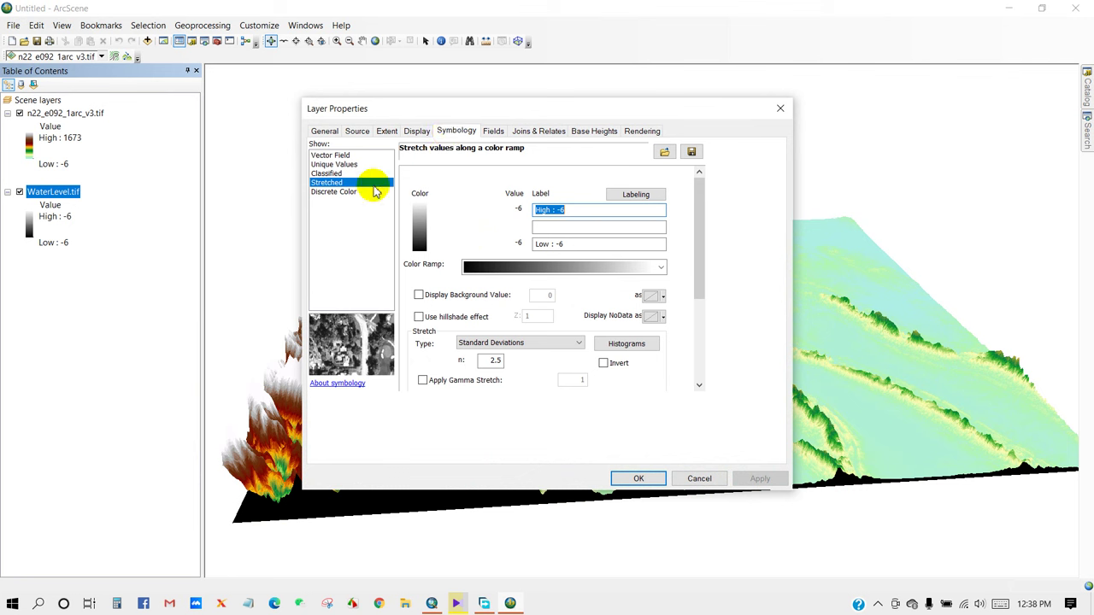
click(334, 165)
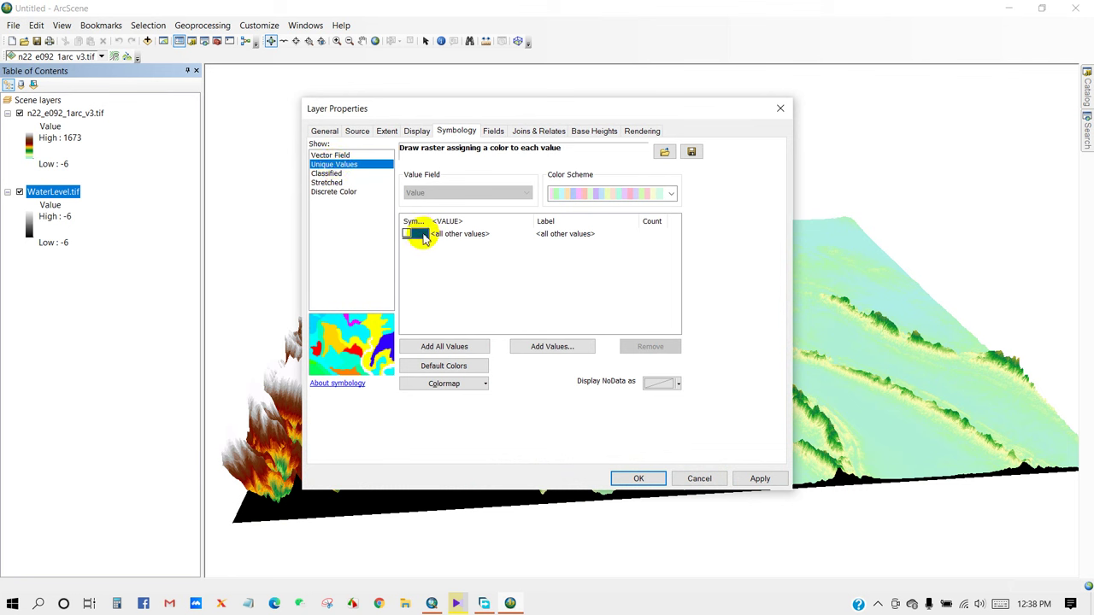
click(419, 235)
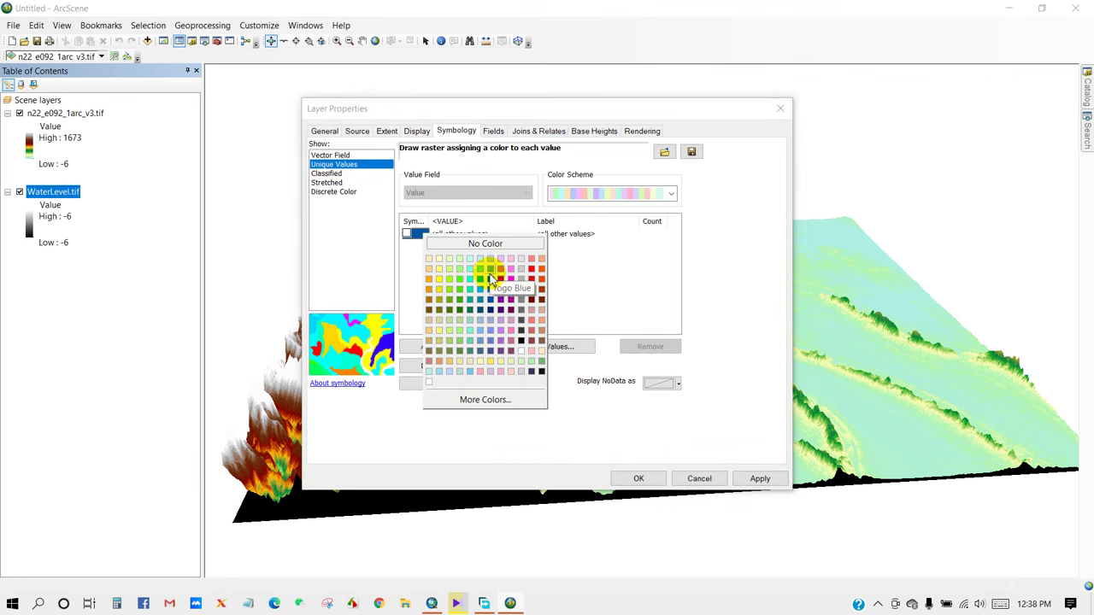
click(489, 279)
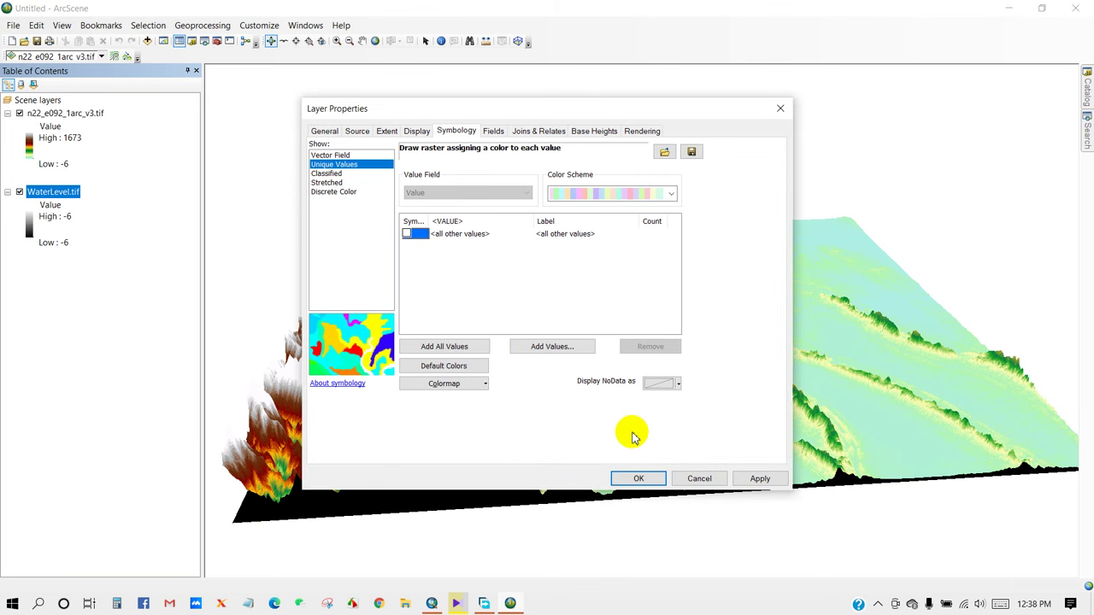
click(637, 480)
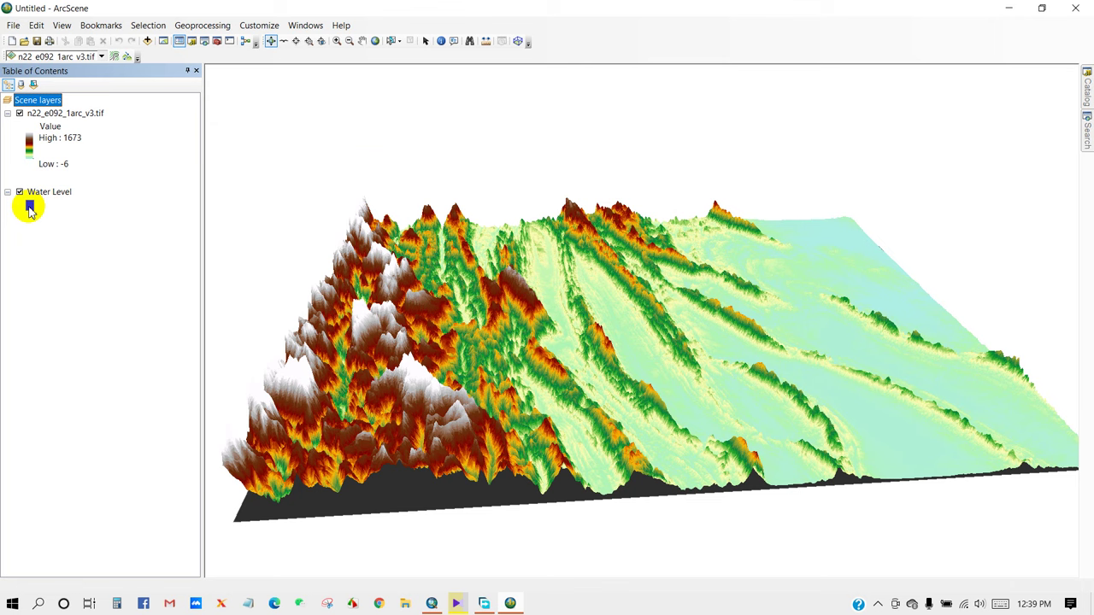
Toggle the terrain off and back on to check the blue water plane beneath it
drag(428, 393, 384, 342)
click(19, 113)
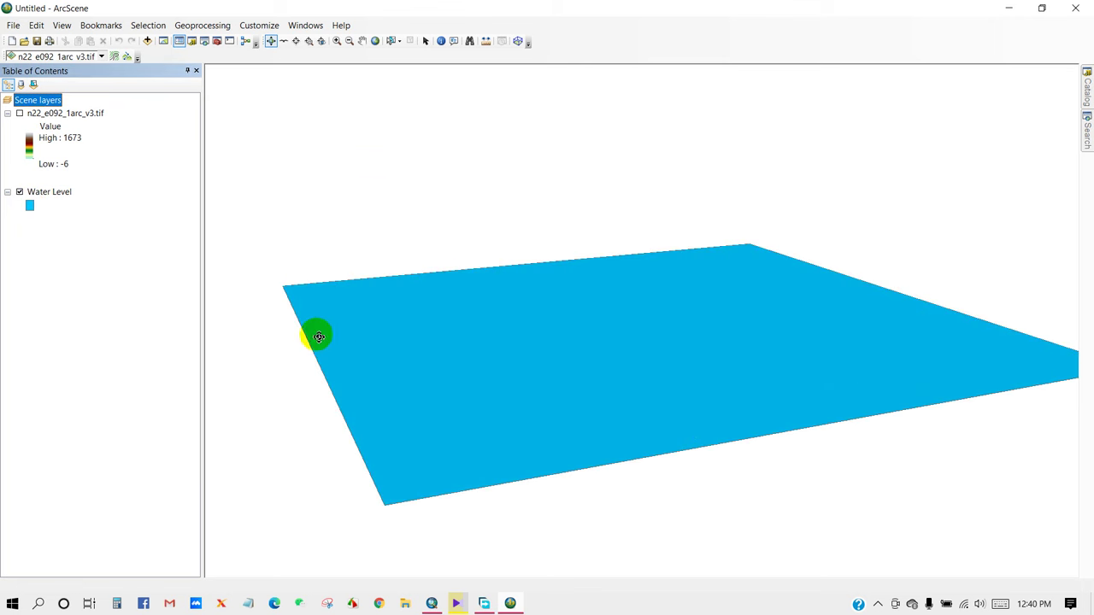
drag(427, 371, 543, 446)
click(18, 113)
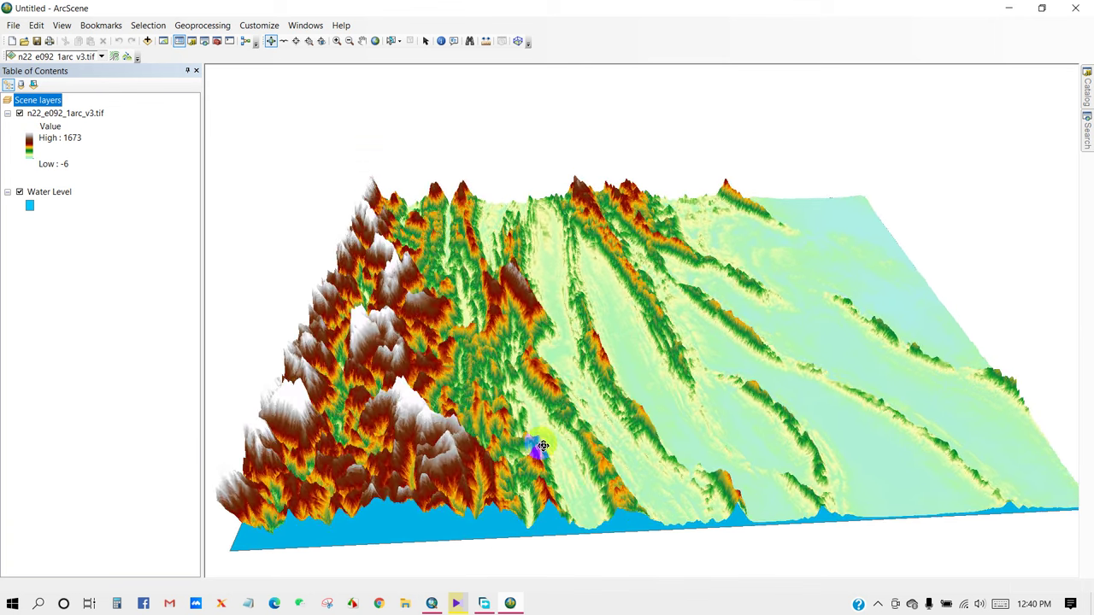
right_click(585, 46)
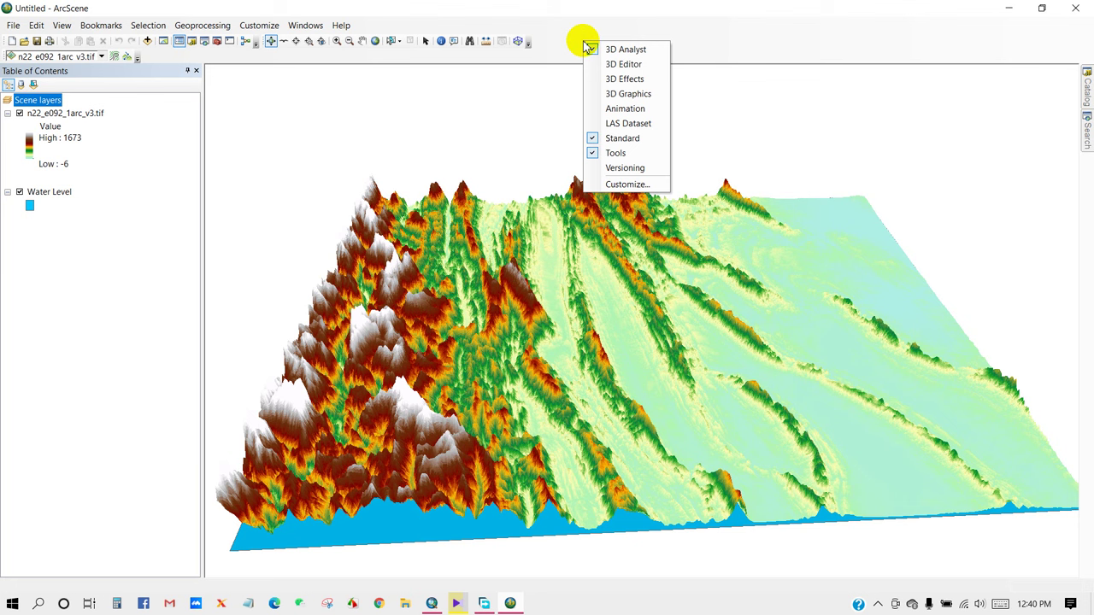
Enable the Animation toolbar and open Animation Manager with keyframe type Layer
click(621, 110)
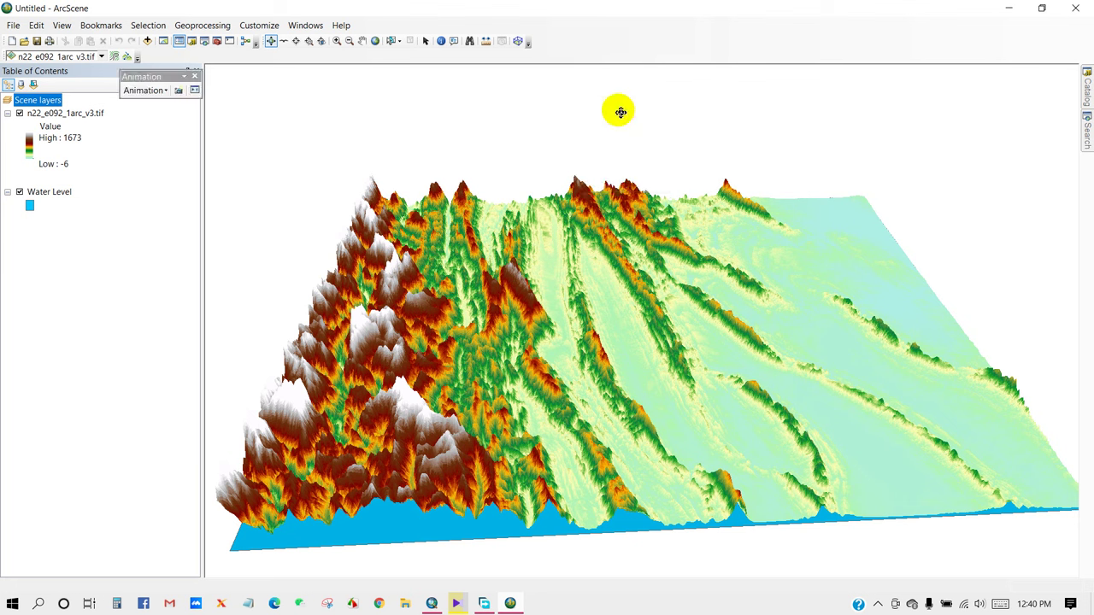
click(166, 91)
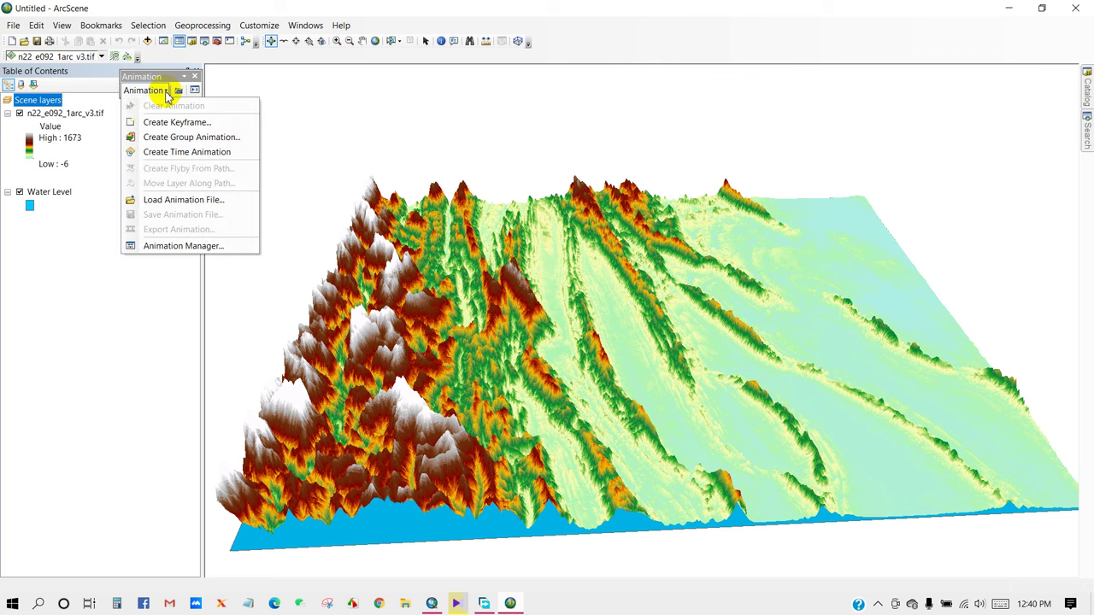
click(189, 245)
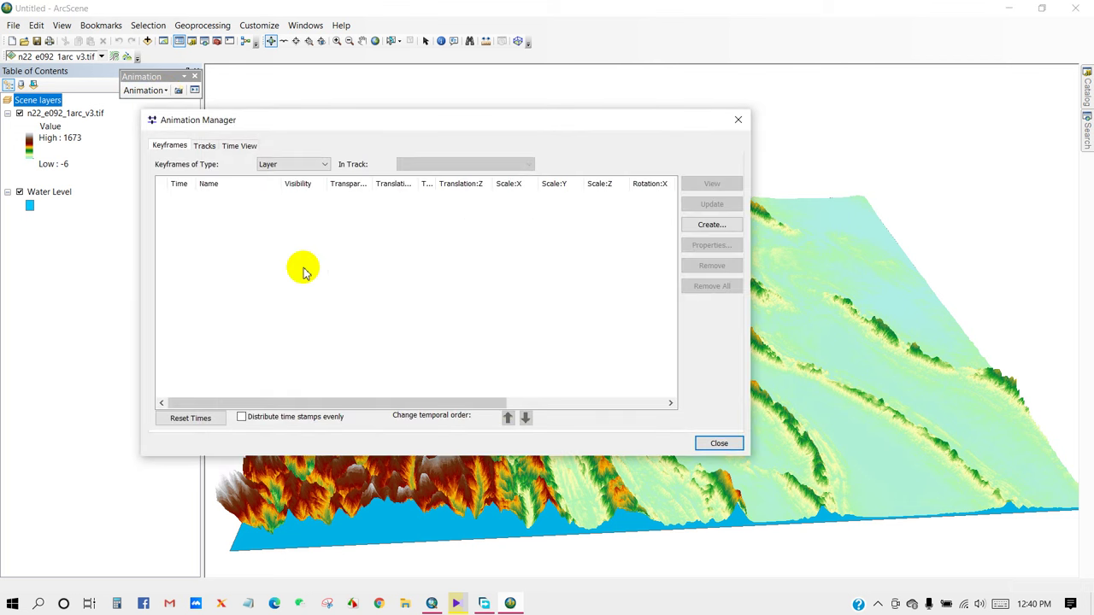
click(290, 164)
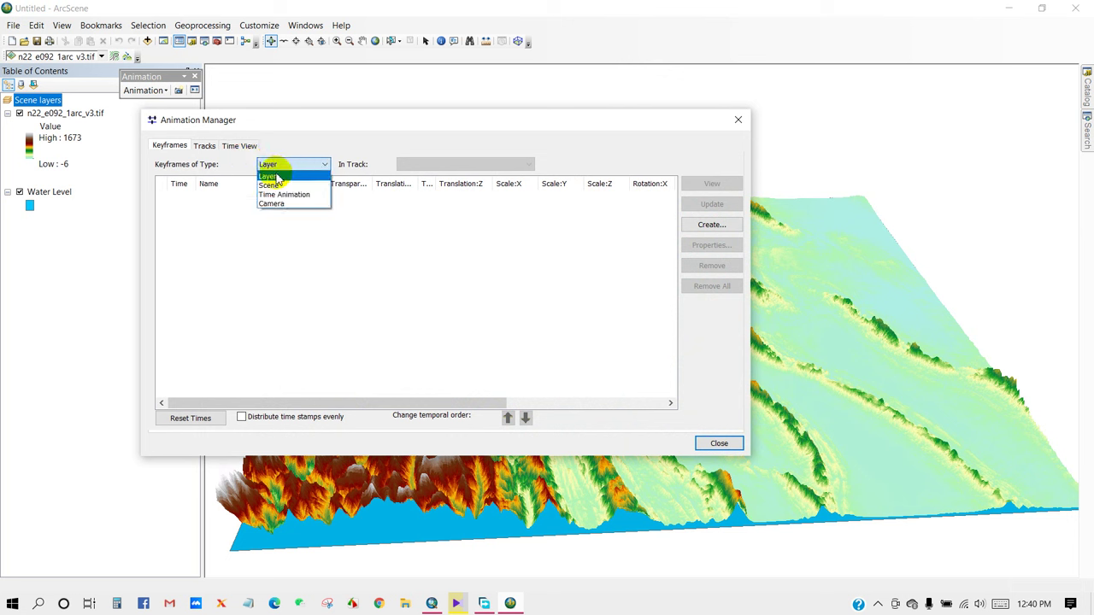
click(277, 177)
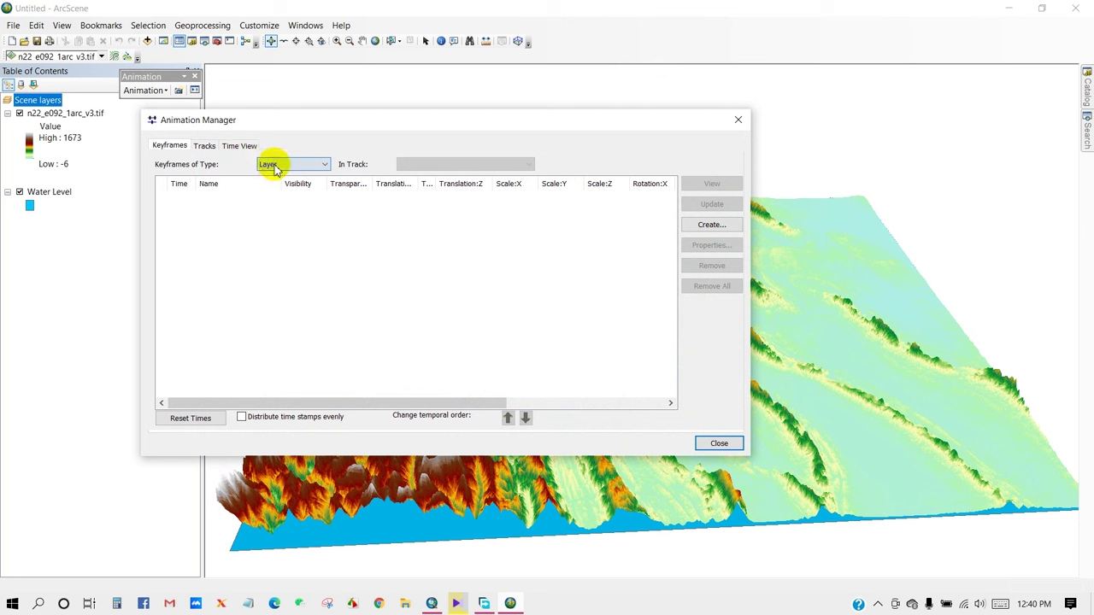
click(709, 225)
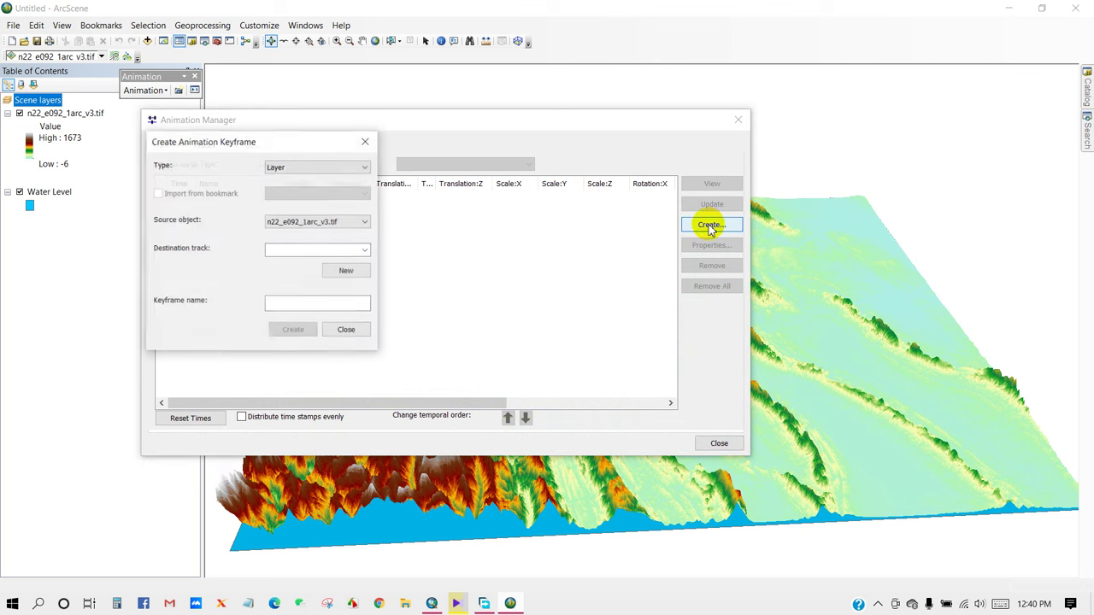
Choose Water Level as the source object, create Layer track 1 and its first keyframe
click(286, 222)
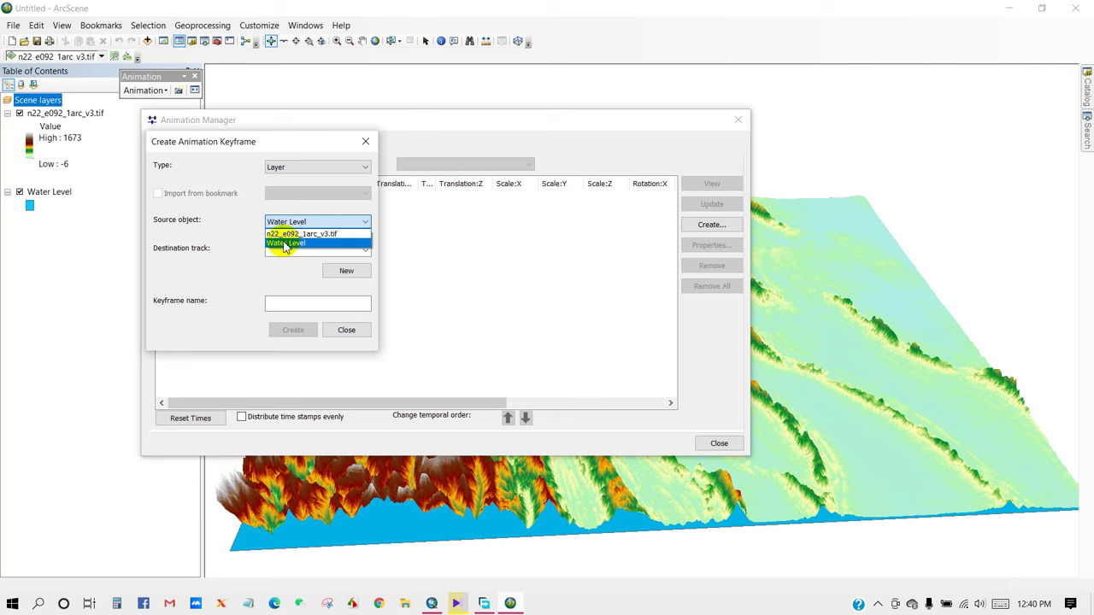
click(285, 243)
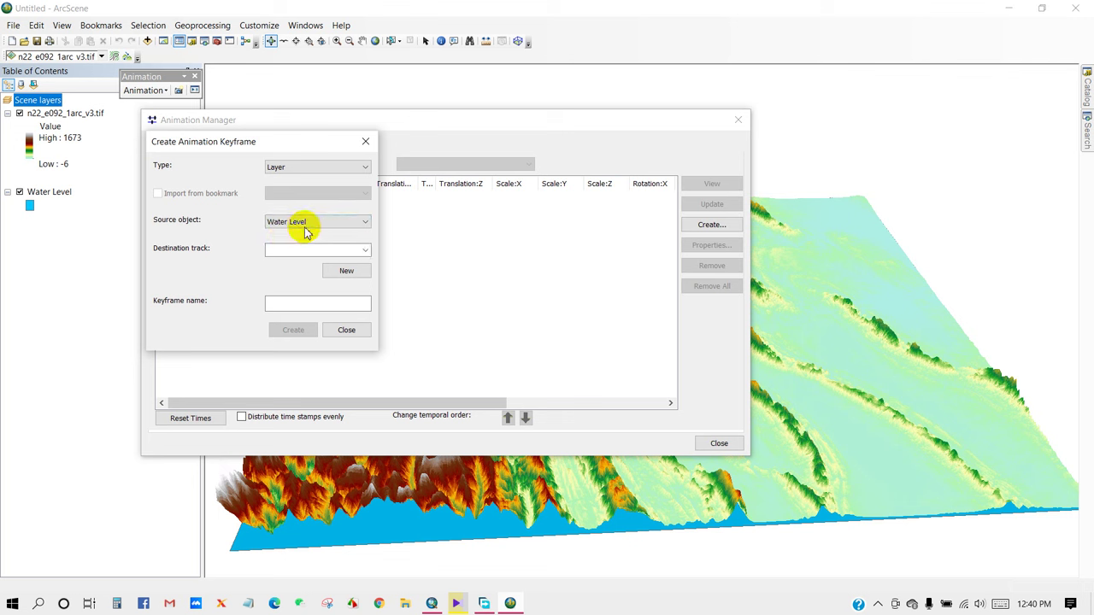
click(340, 274)
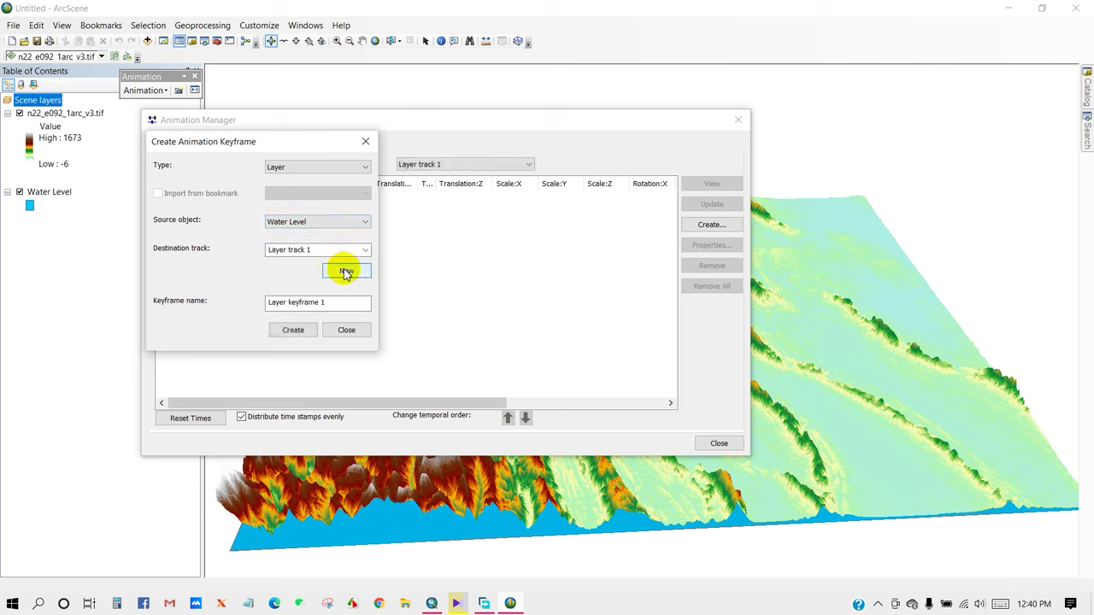
click(293, 331)
drag(286, 141, 921, 132)
Add the remaining Water Level keyframes to Layer track 1
click(912, 328)
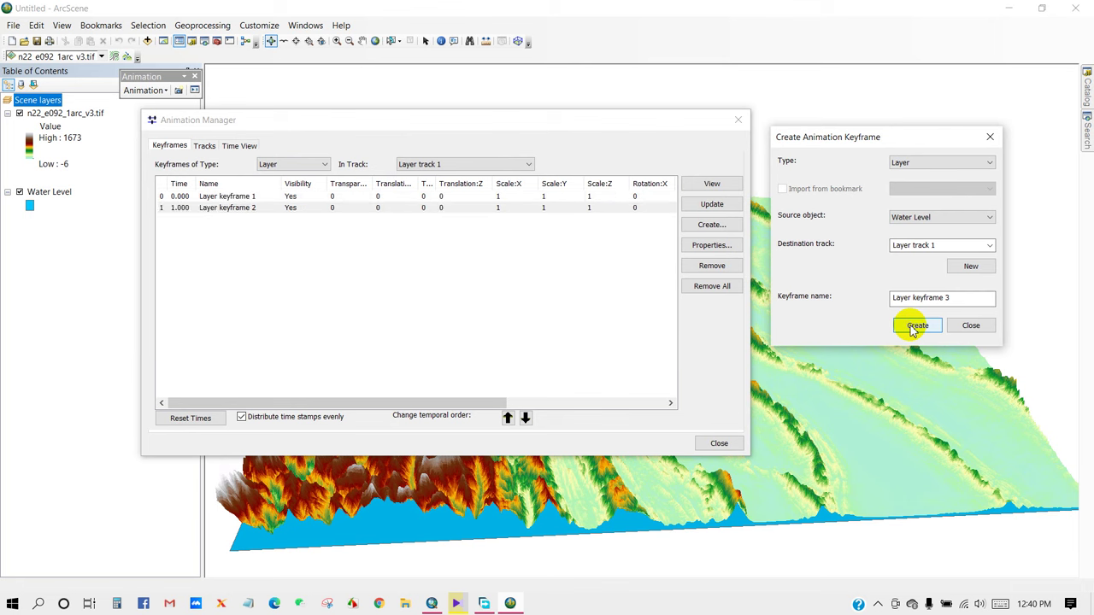
click(912, 328)
click(912, 328)
click(912, 328)
click(911, 328)
click(912, 329)
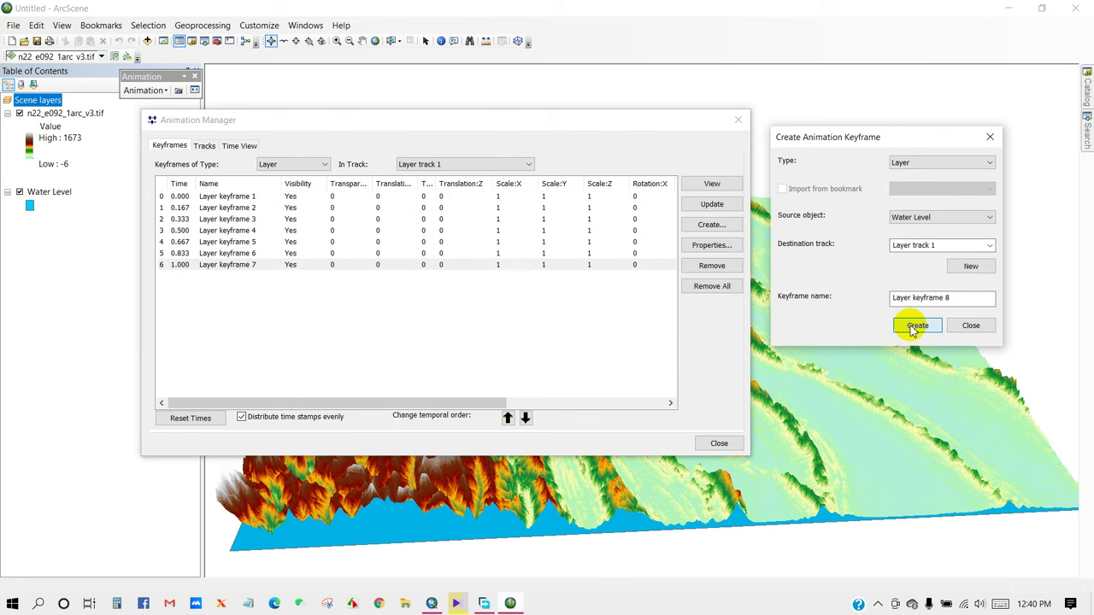
click(912, 328)
click(911, 328)
click(912, 328)
click(912, 328)
click(912, 328)
click(912, 329)
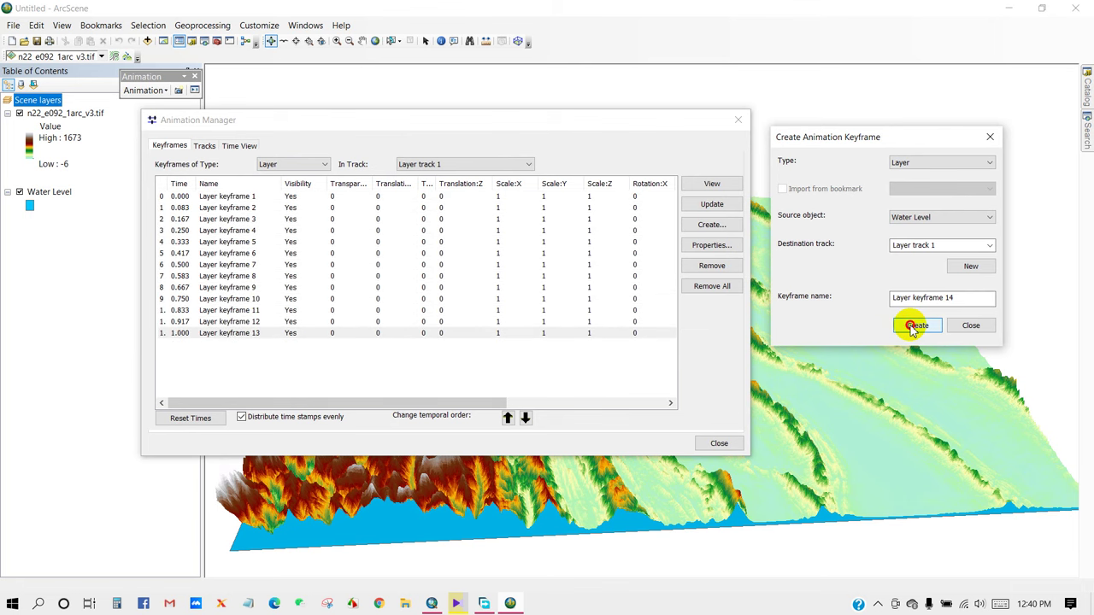
click(912, 329)
click(912, 328)
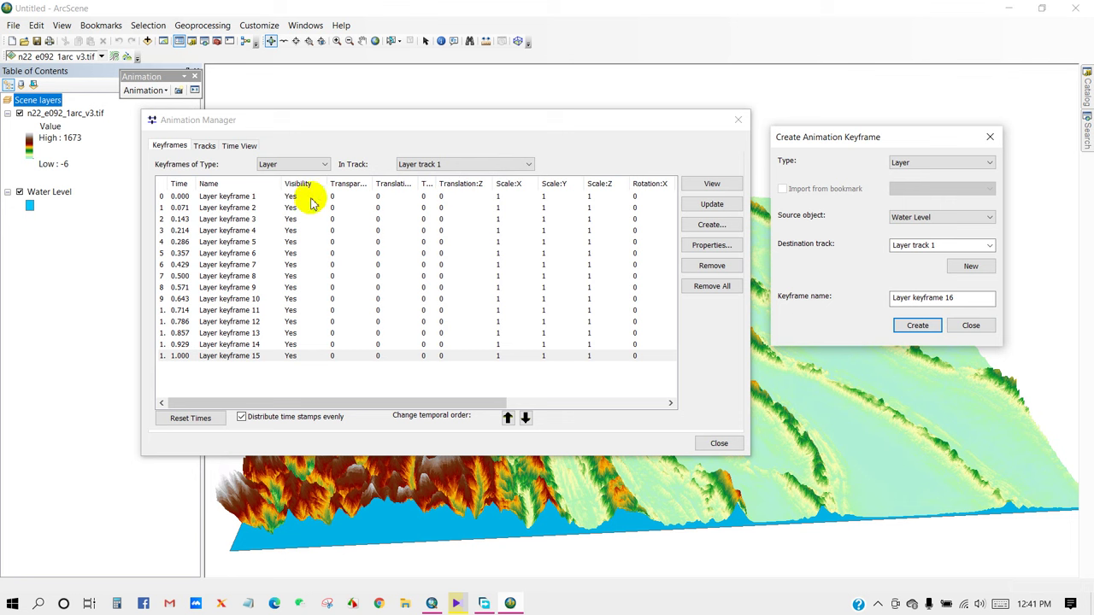
Enter Translation Z offsets 10, 20, 30, 40, 45, 50 and 60 for keyframes 1–7
click(445, 197)
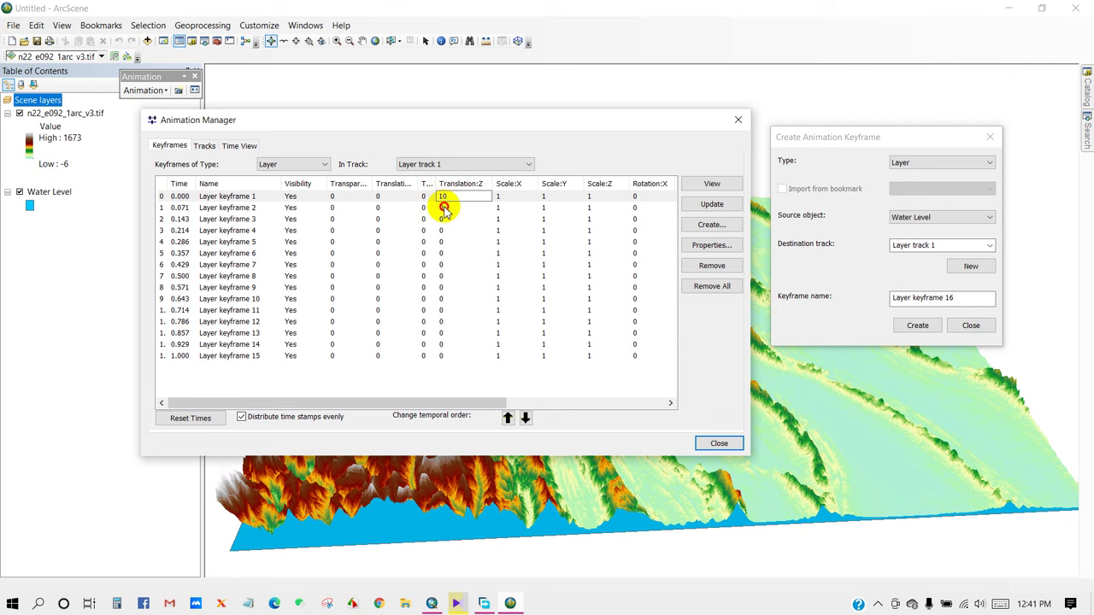
click(444, 208)
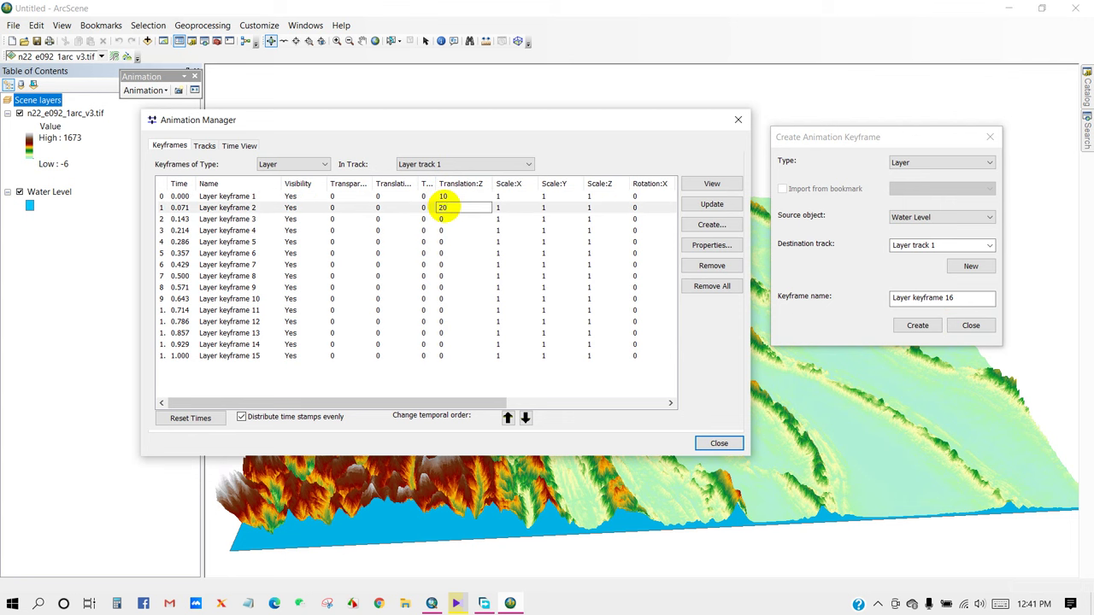
text(20)
key(Return)
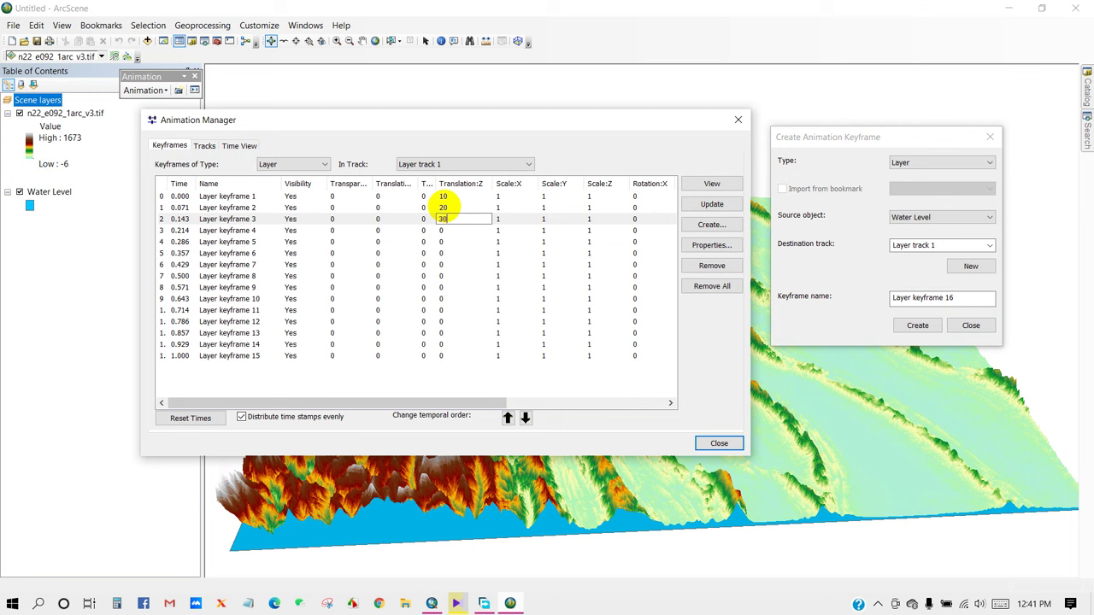
key(Return)
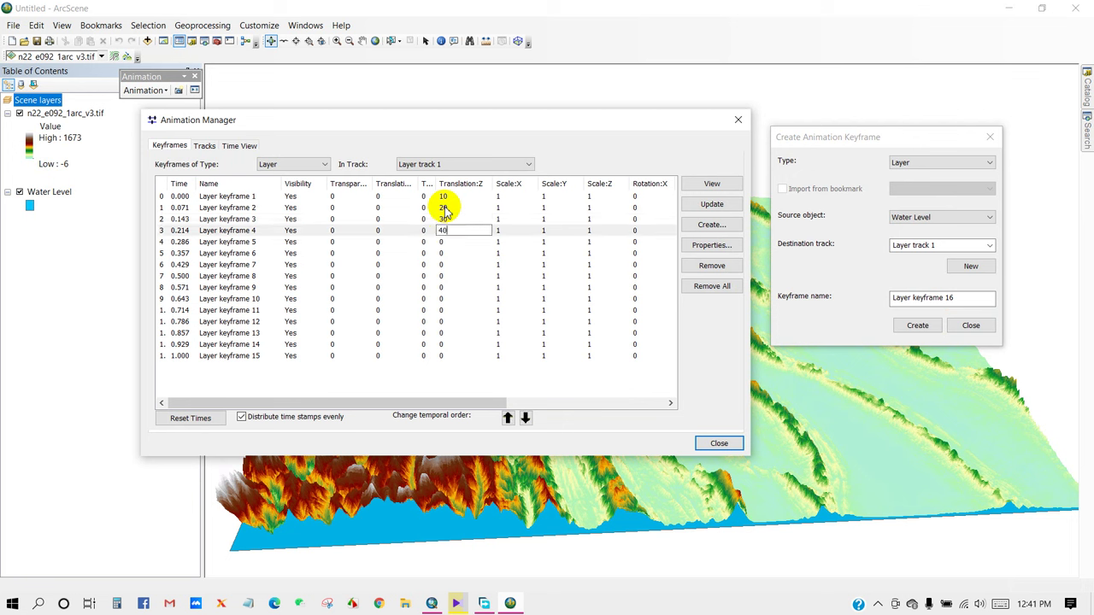
key(Return)
text(45)
key(Return)
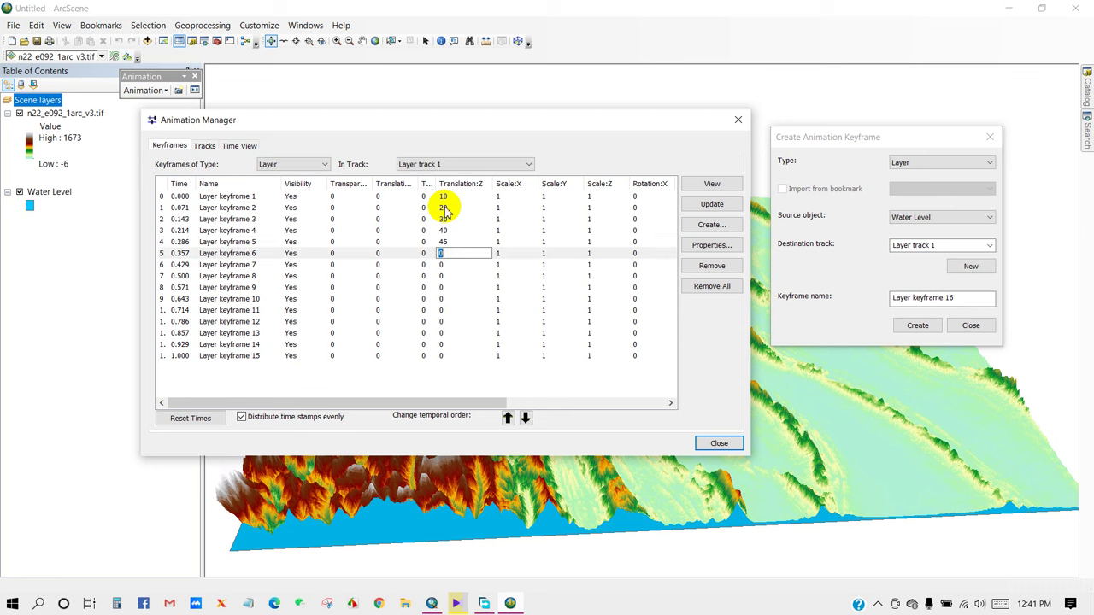
key(Return)
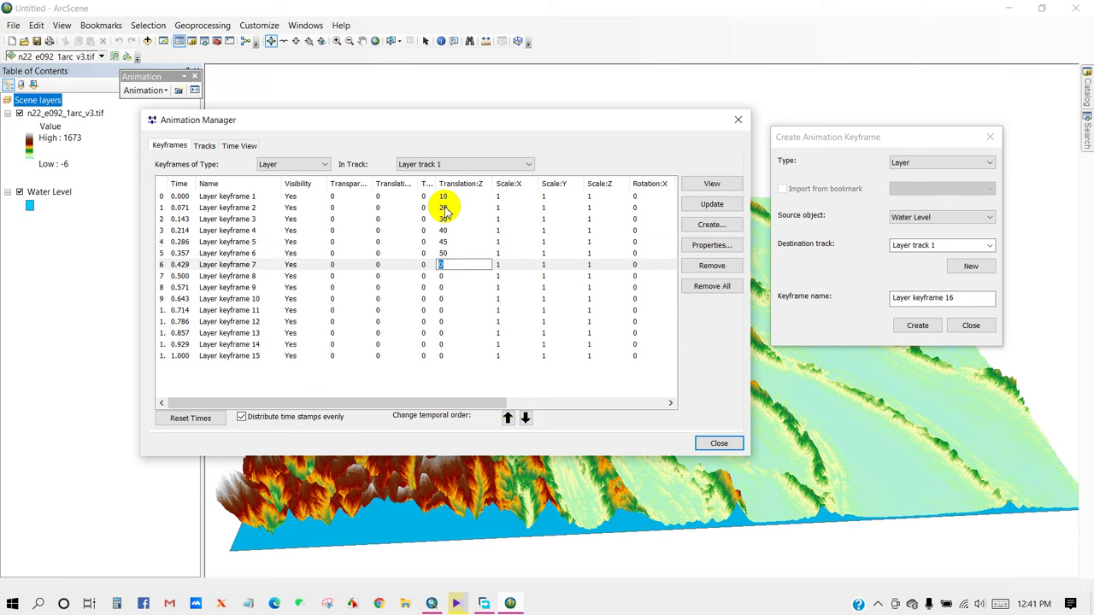
text(60)
key(Return)
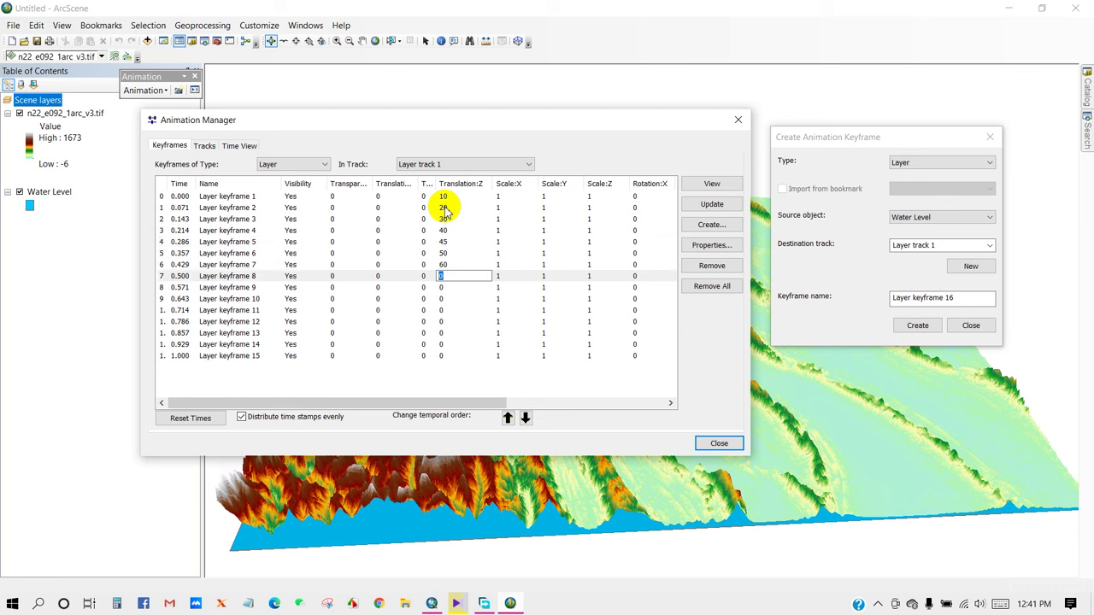
Continue the Z offsets from 65 up to 110 for the remaining keyframes
key(Return)
text(7)
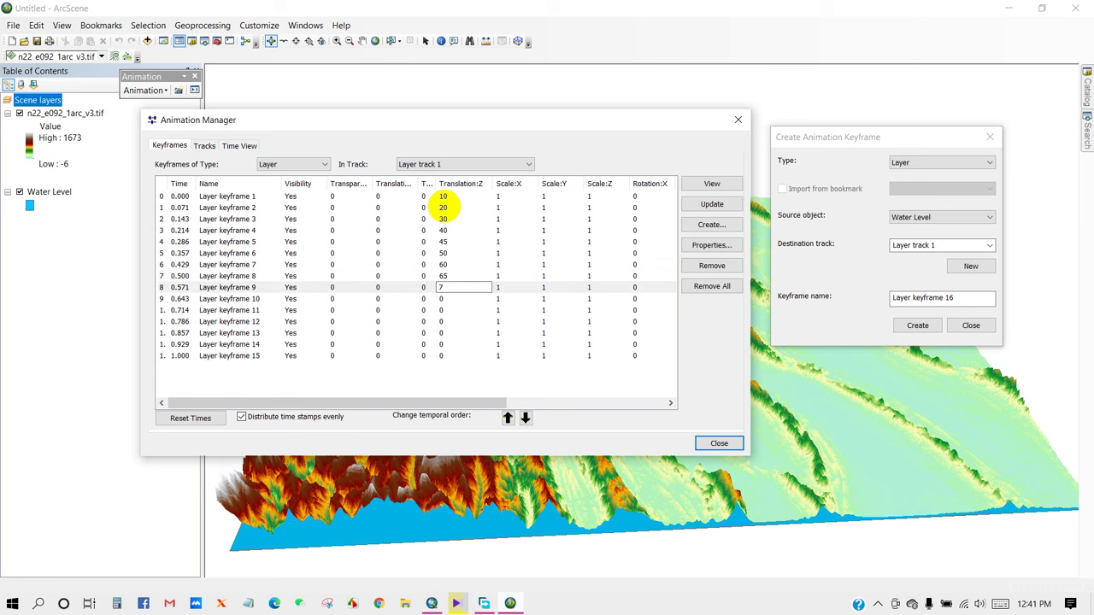
text(0)
key(Return)
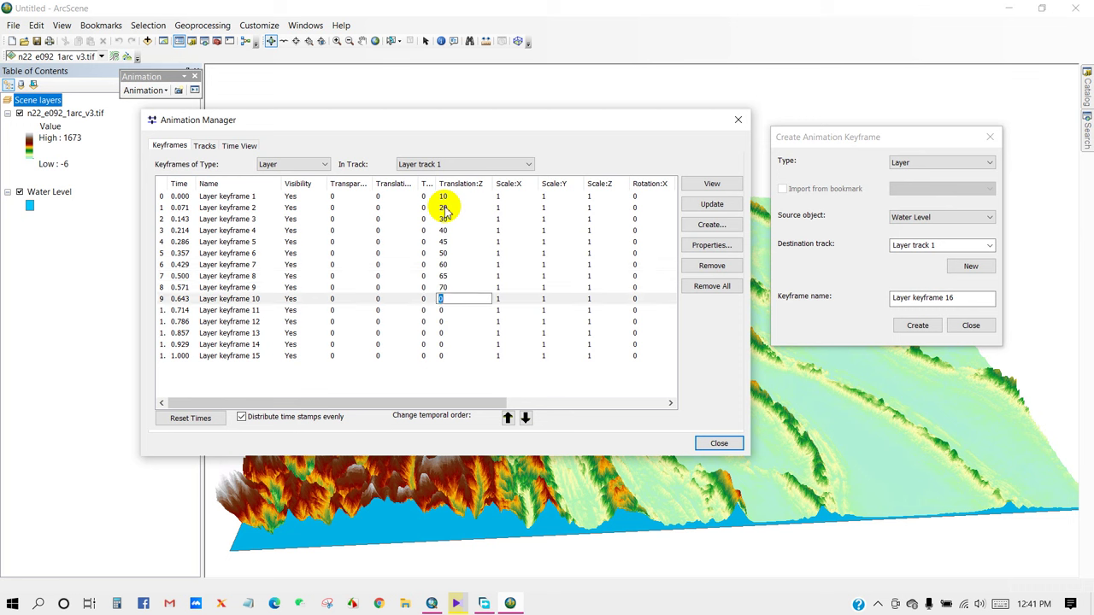
key(Return)
text(8)
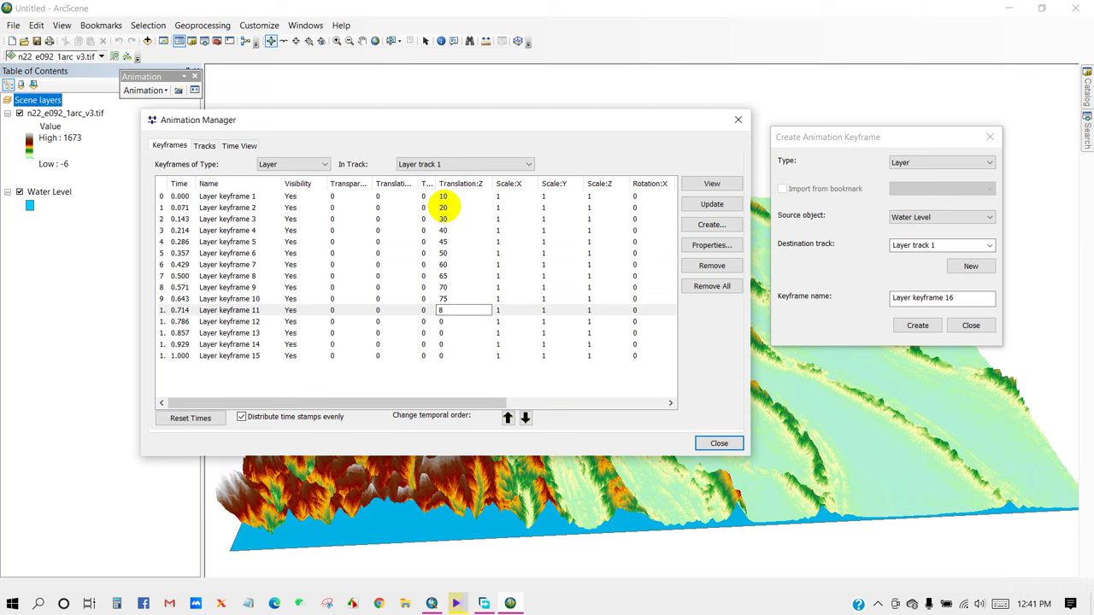
text(0)
key(Return)
key(Return)
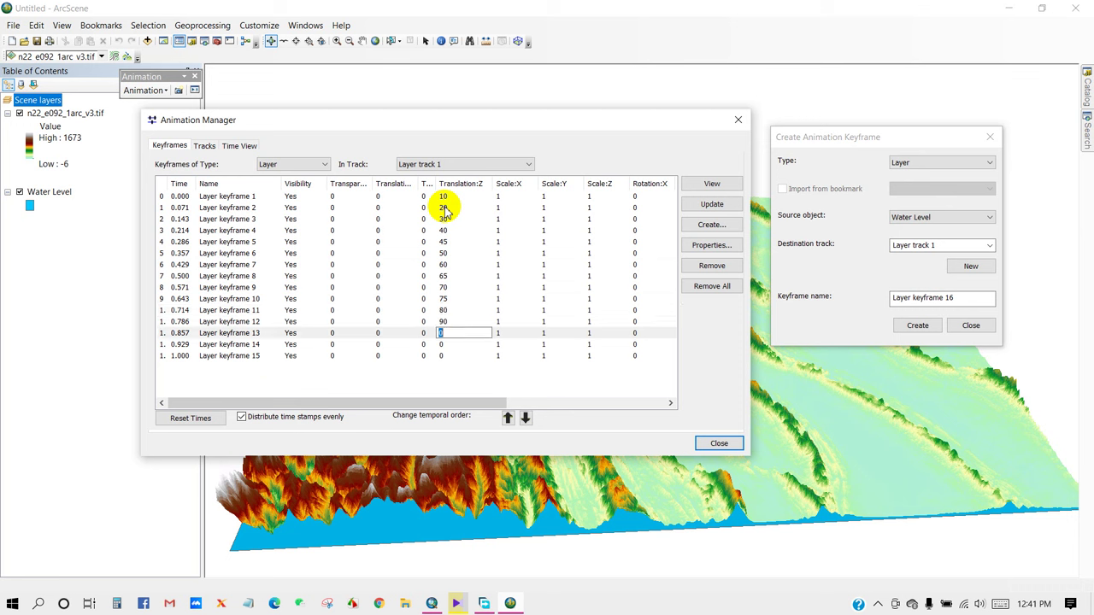
key(Return)
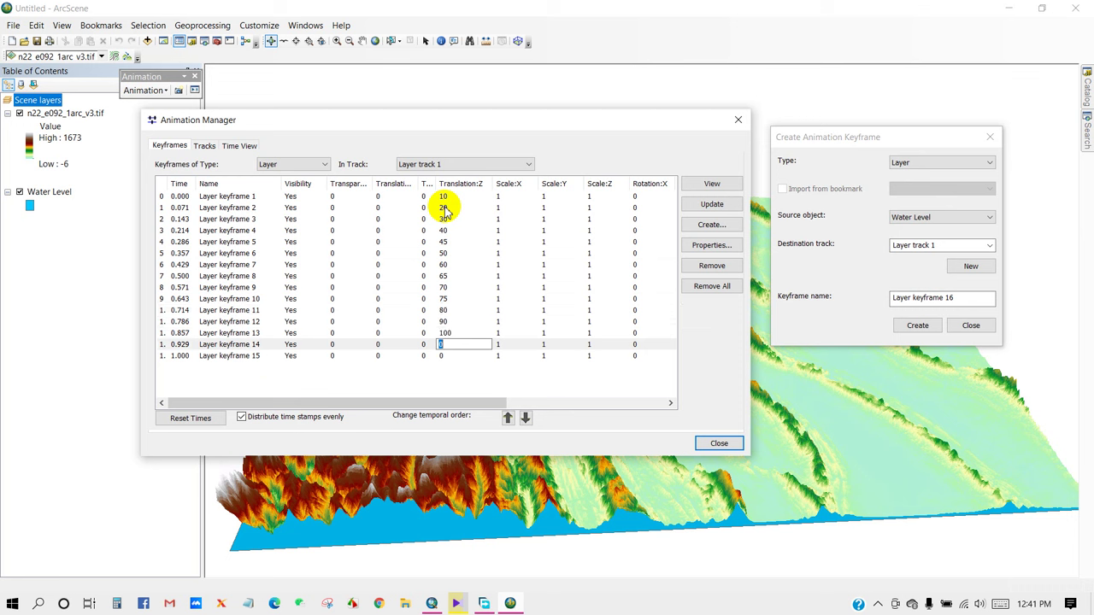
text(105)
key(Return)
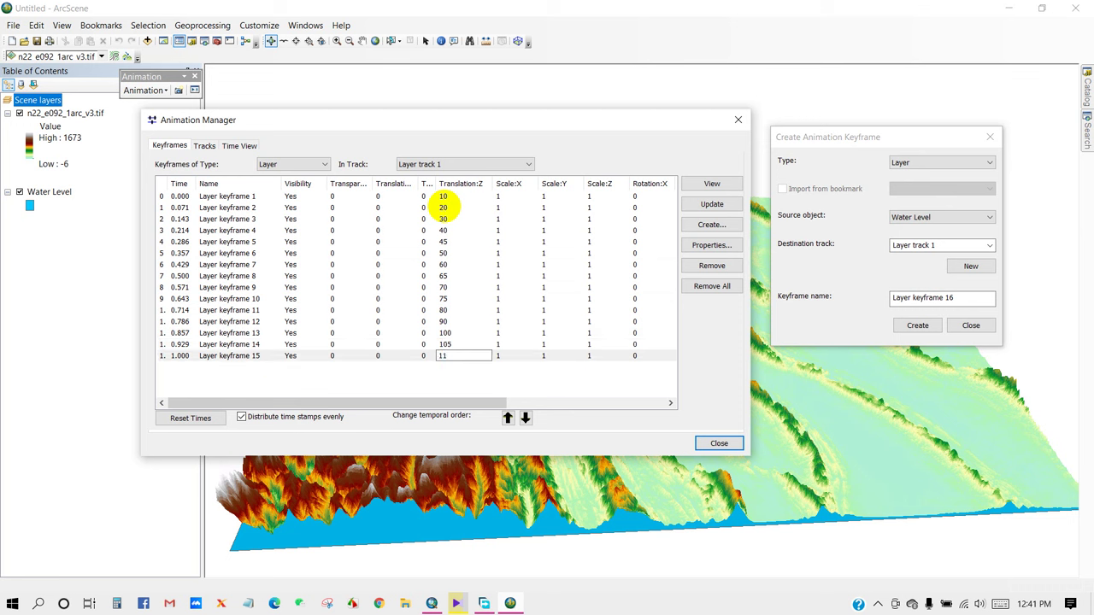
text(110)
click(455, 378)
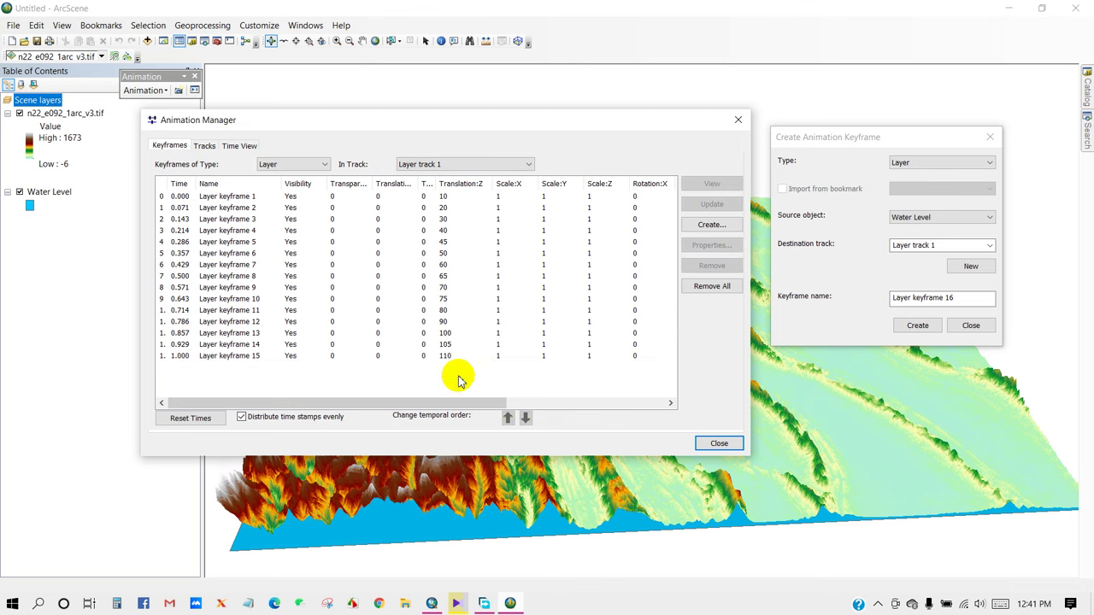
Close the keyframe dialogs and set Animation Controls to 20 secs duration, Loop forward and reverse
click(719, 444)
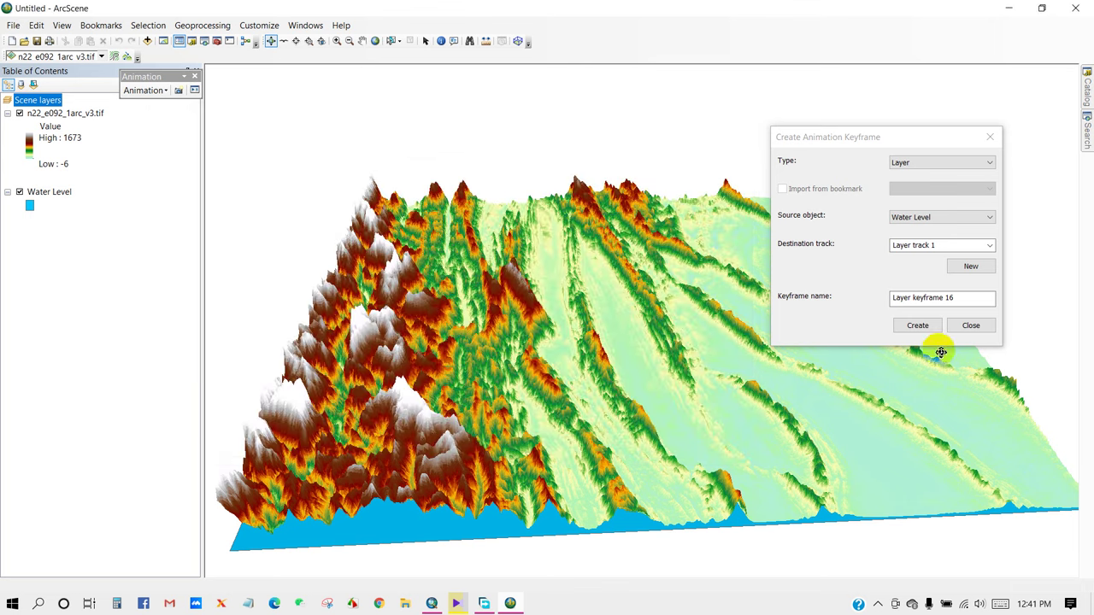
click(967, 327)
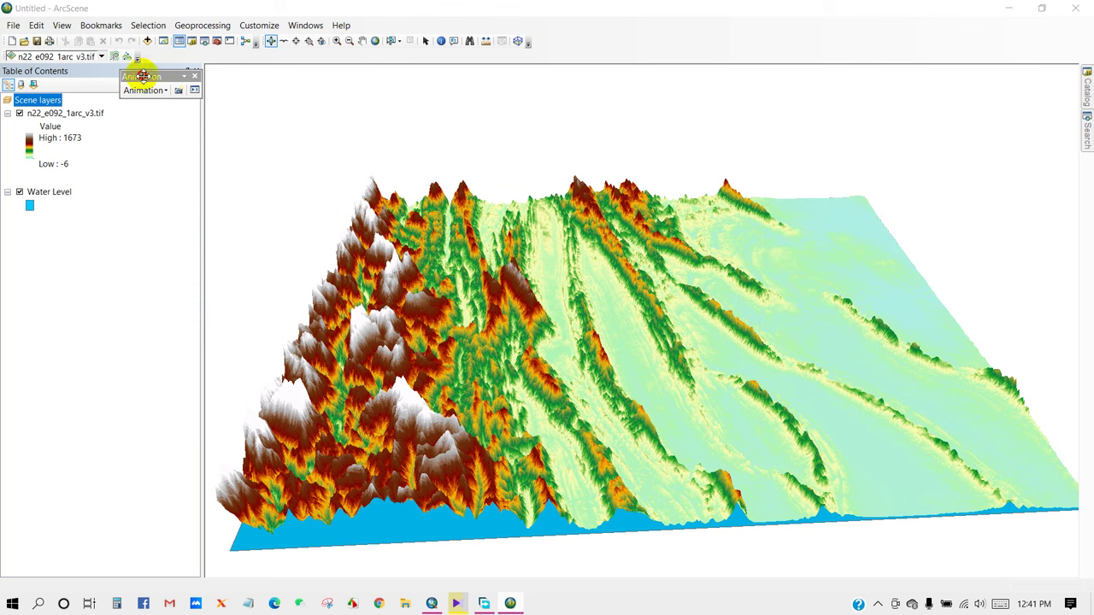
drag(143, 77, 267, 77)
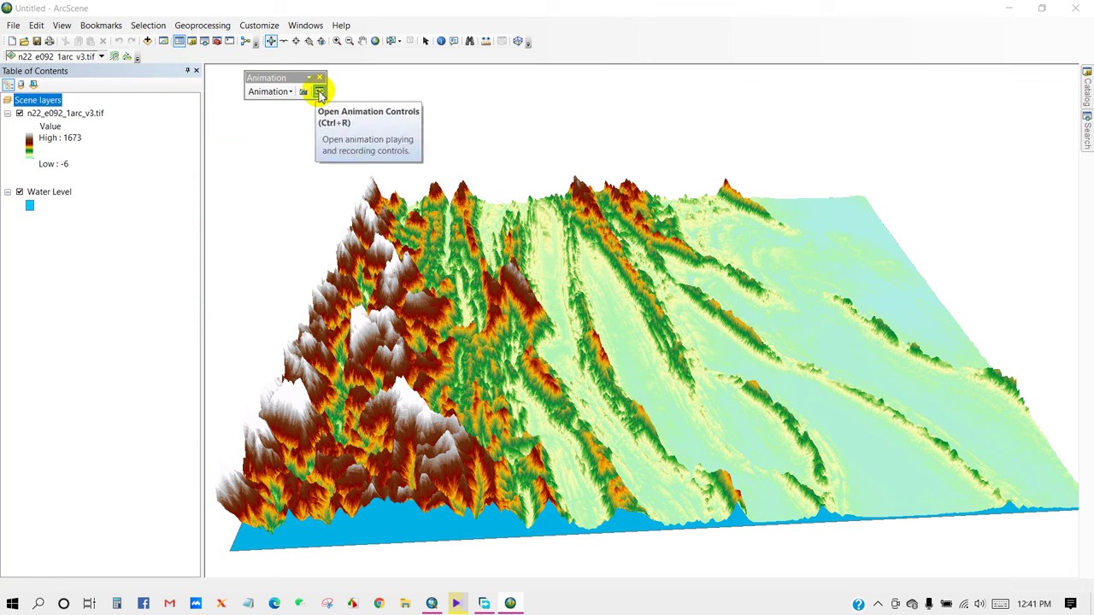
click(319, 91)
click(170, 51)
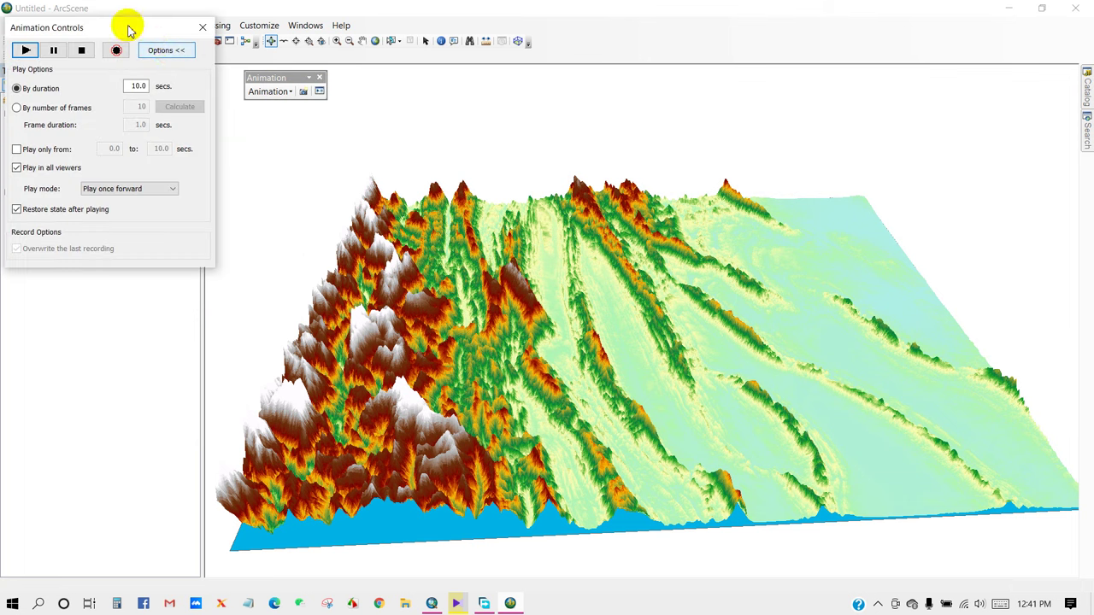
drag(130, 27, 192, 81)
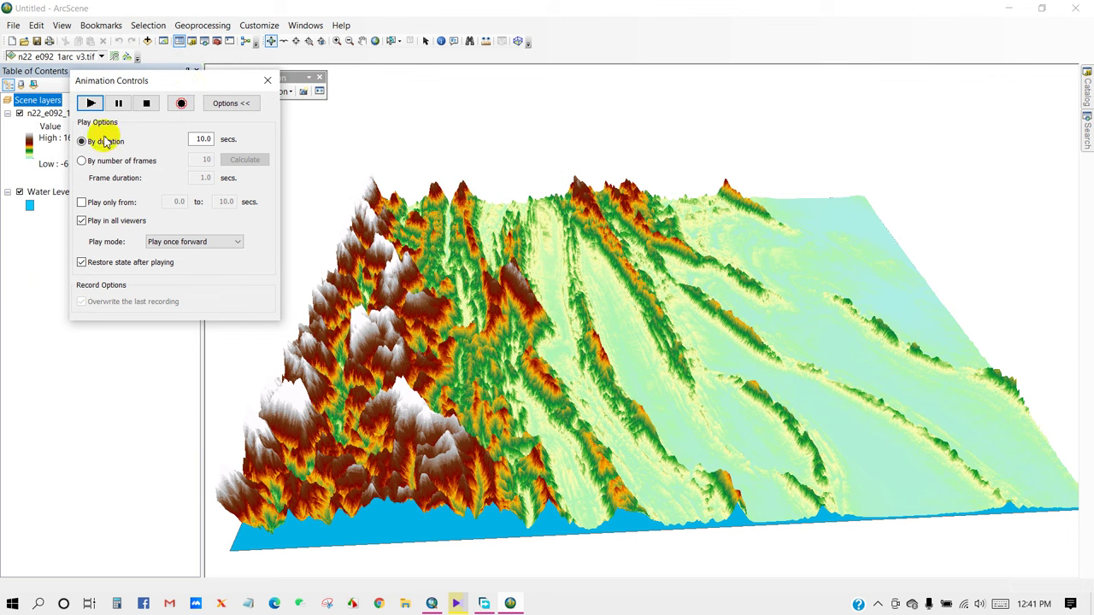
drag(200, 139, 214, 139)
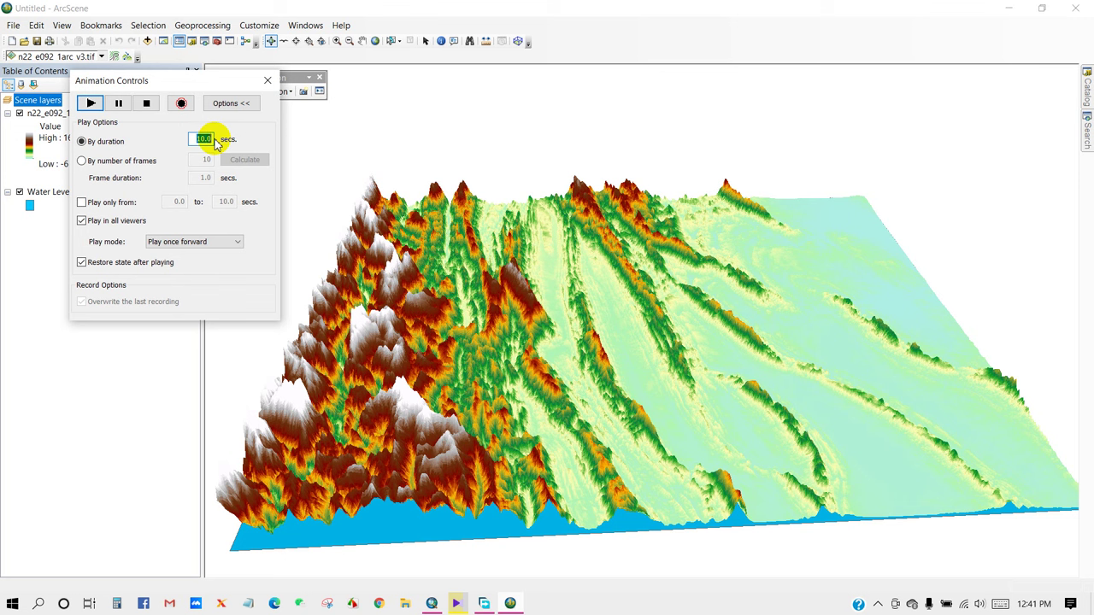
text(20)
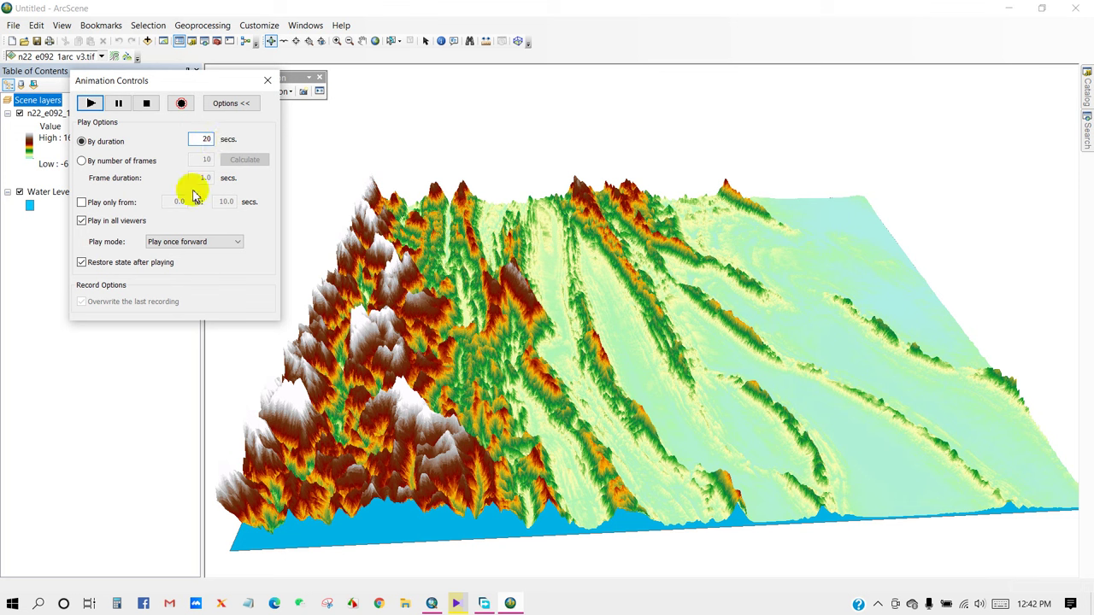
click(193, 243)
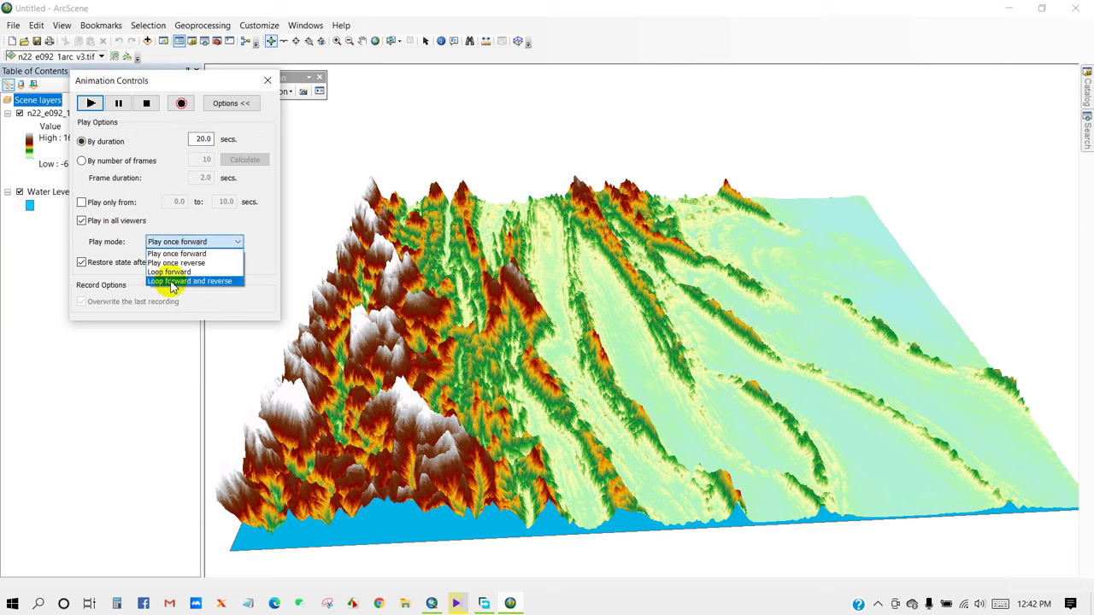
click(207, 283)
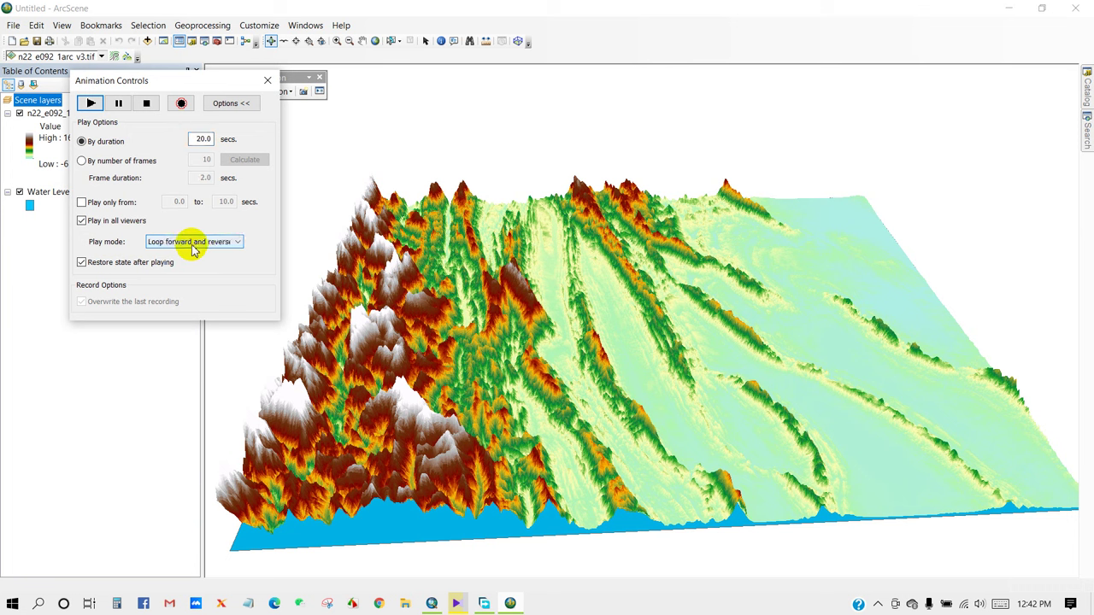
Play the rising Water Level animation from the Animation Controls window
click(90, 104)
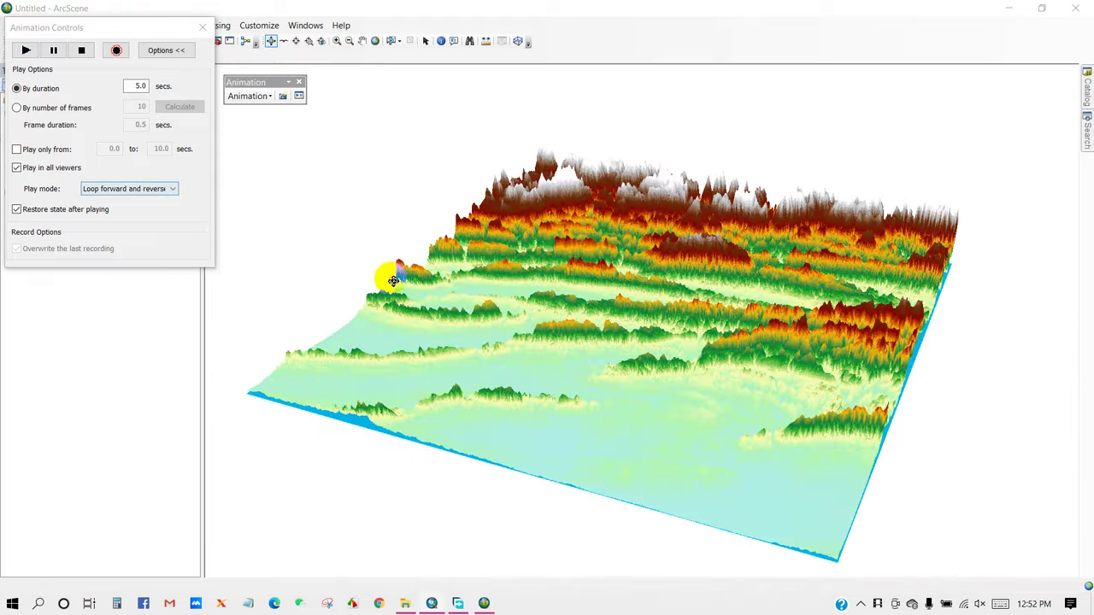
Zoom in on the terrain and replay the 5.0-second flood animation
scroll(475, 315, up, 2)
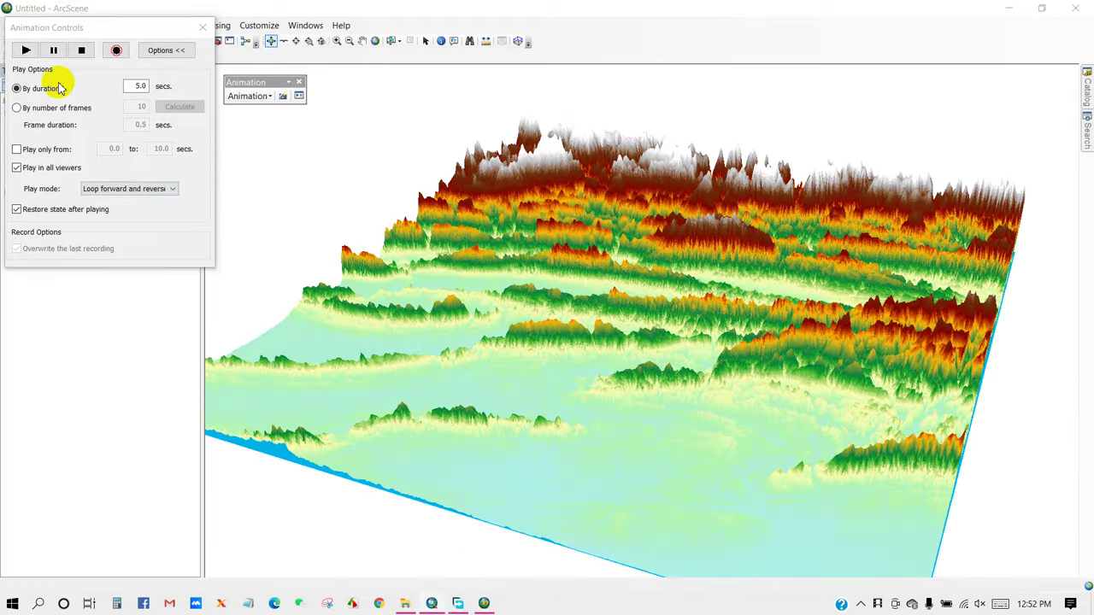
click(26, 49)
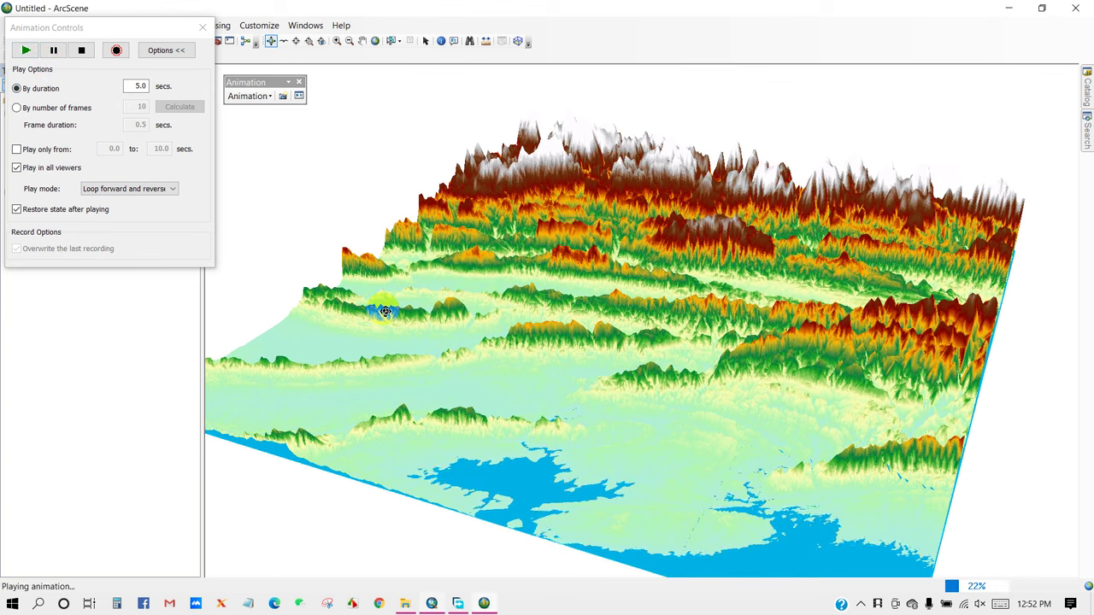